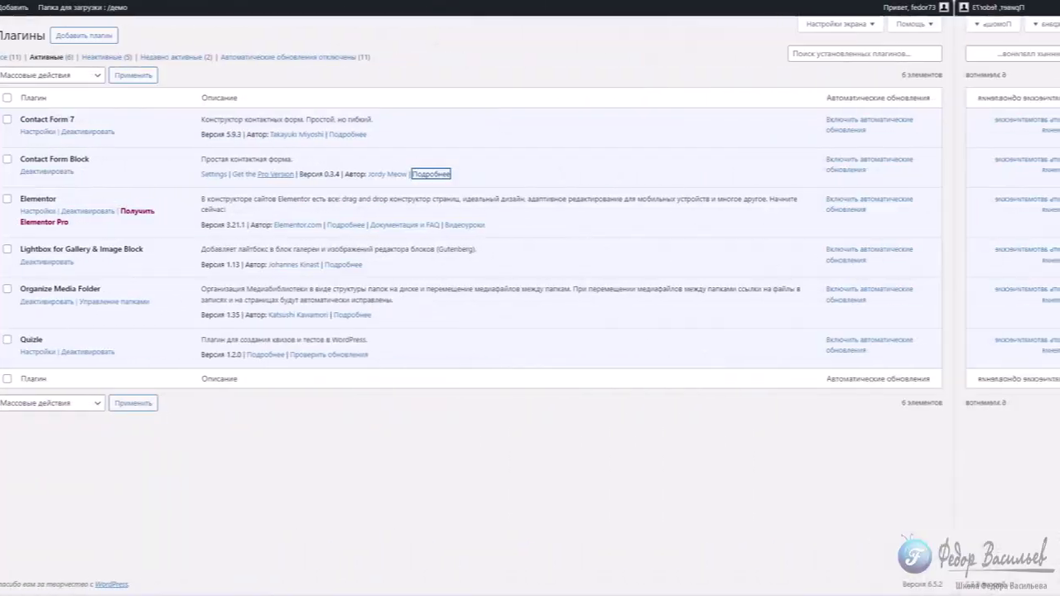
- Open the Contact Form settings page that belongs to the Contact Form Block plugin
click(395, 418)
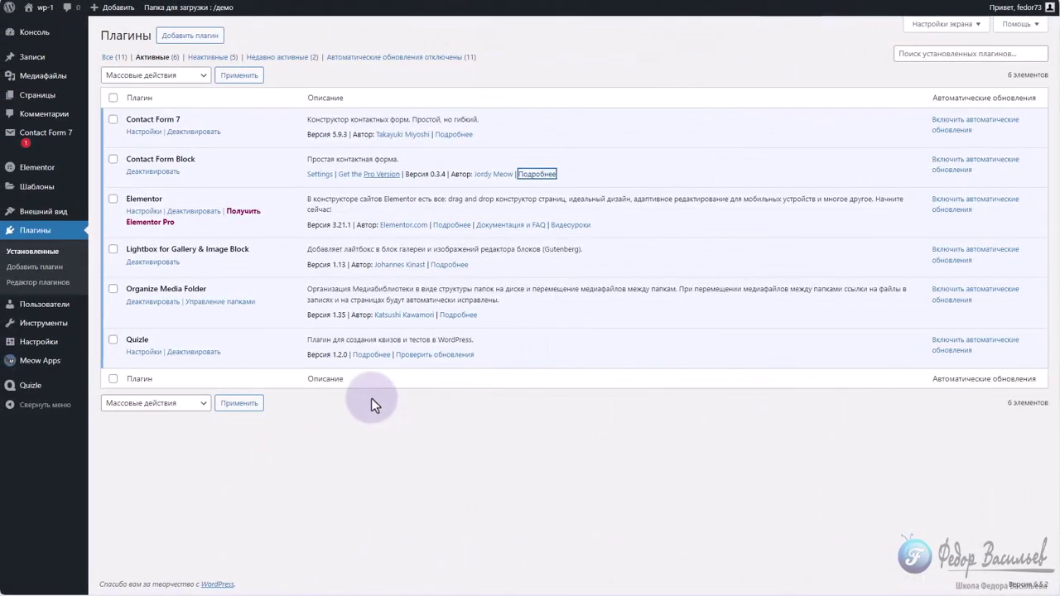
drag(208, 161, 138, 160)
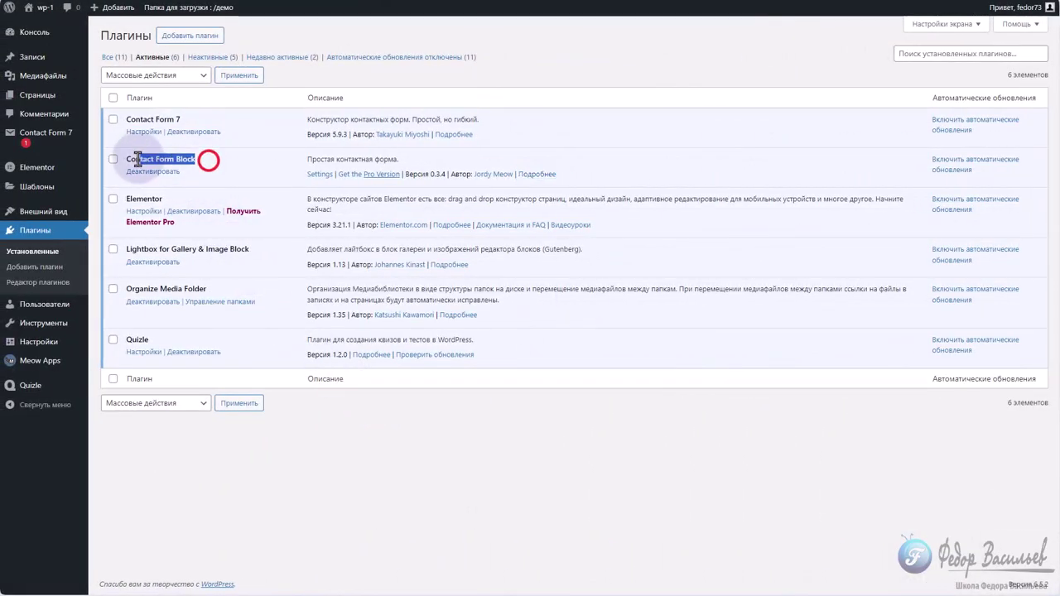
click(379, 479)
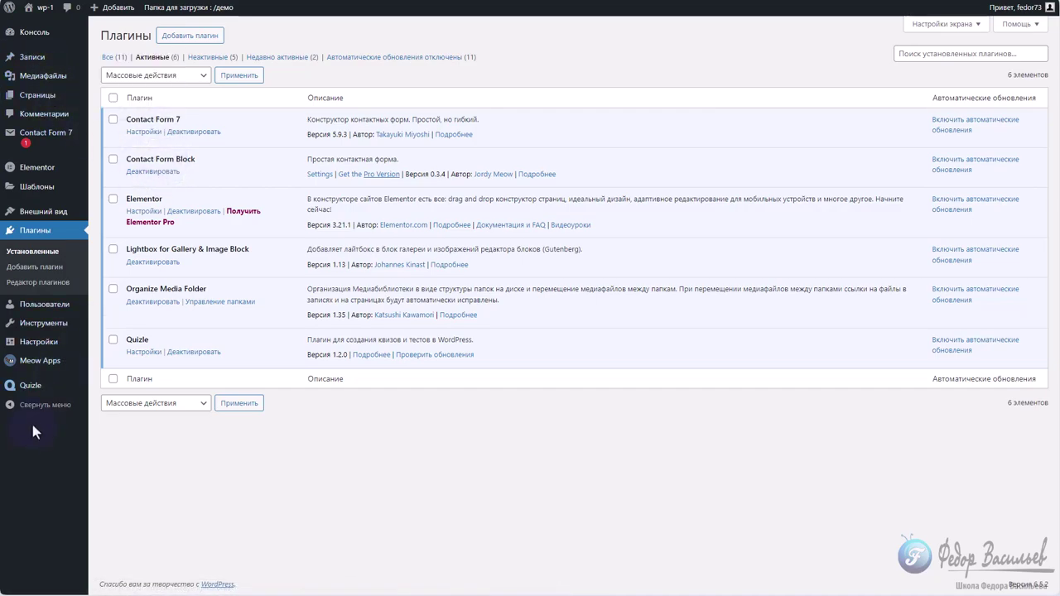
mouse_move(30, 373)
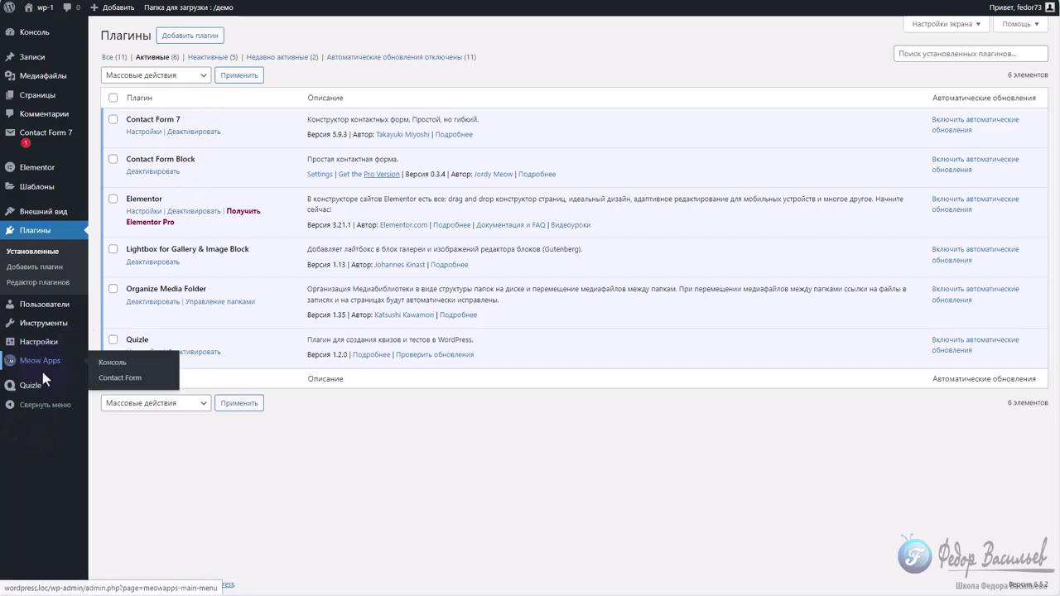
click(116, 379)
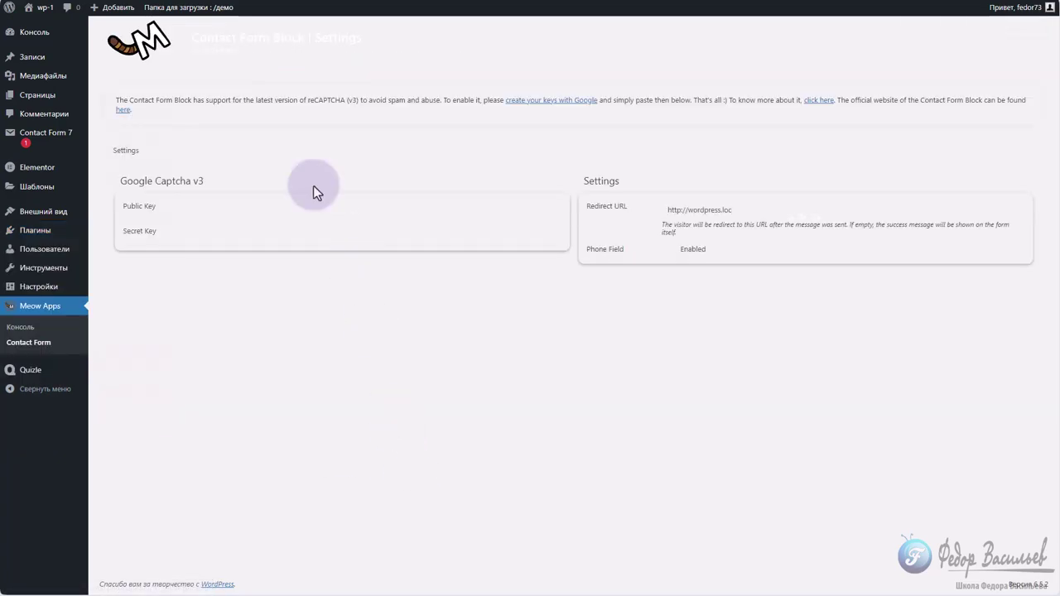
- Review the Google Captcha v3 key fields and the Redirect URL setting with its description
drag(208, 103, 394, 111)
click(427, 114)
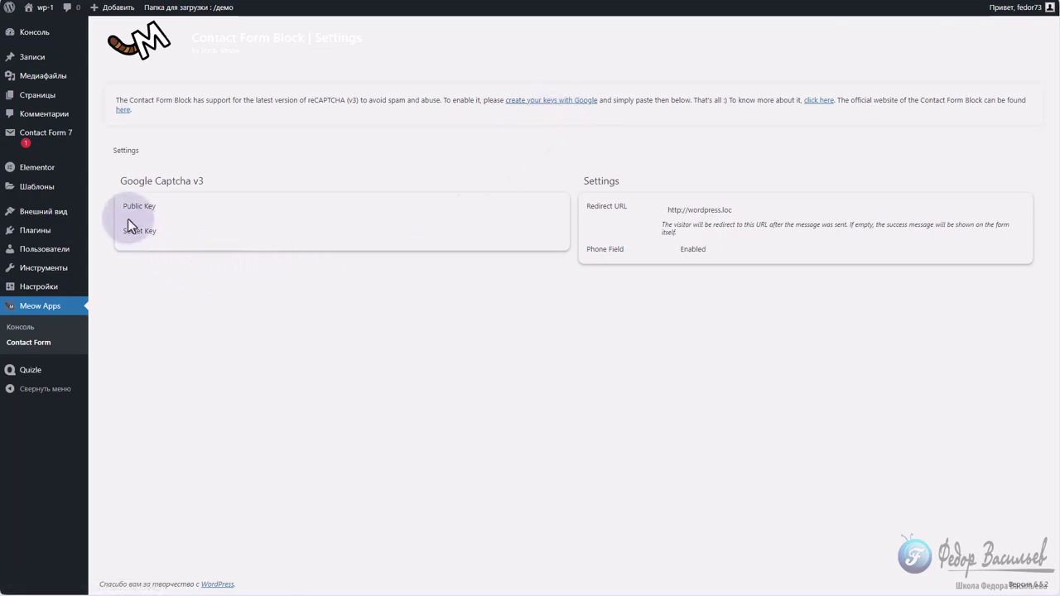
click(336, 208)
click(286, 233)
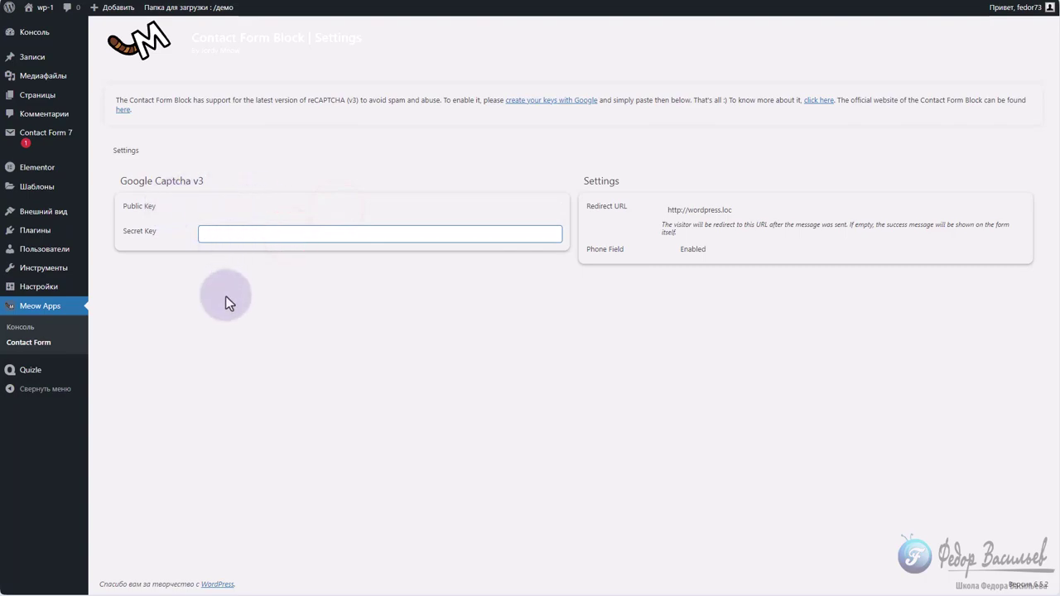
click(511, 293)
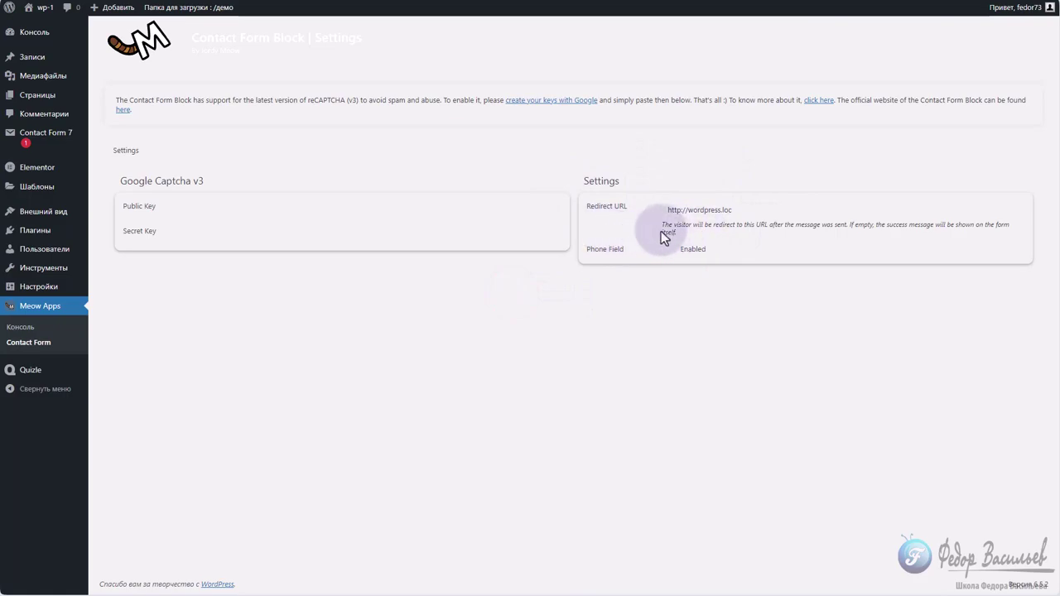
click(735, 209)
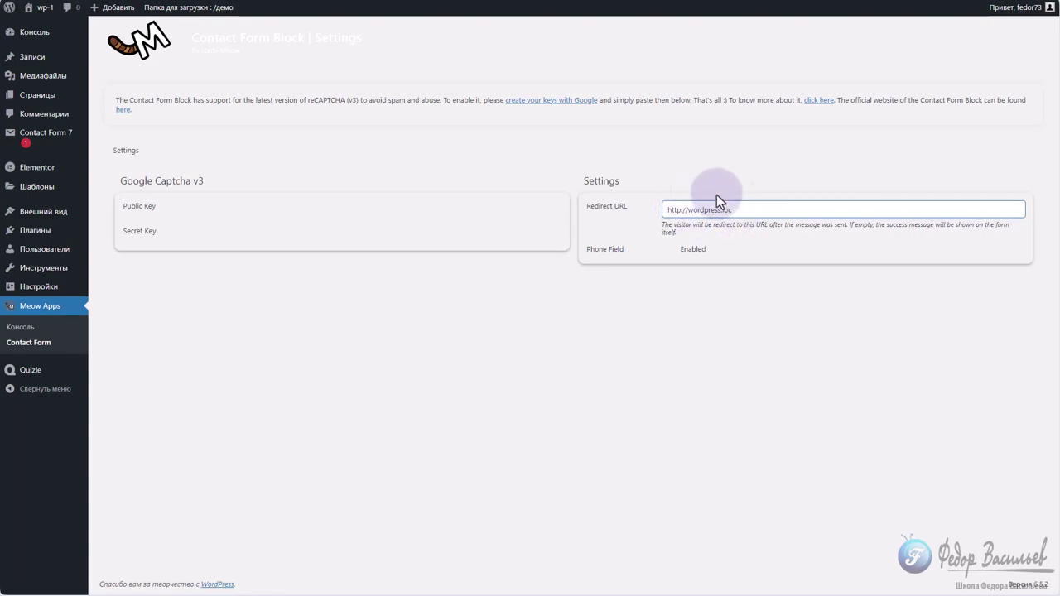
drag(684, 232, 663, 228)
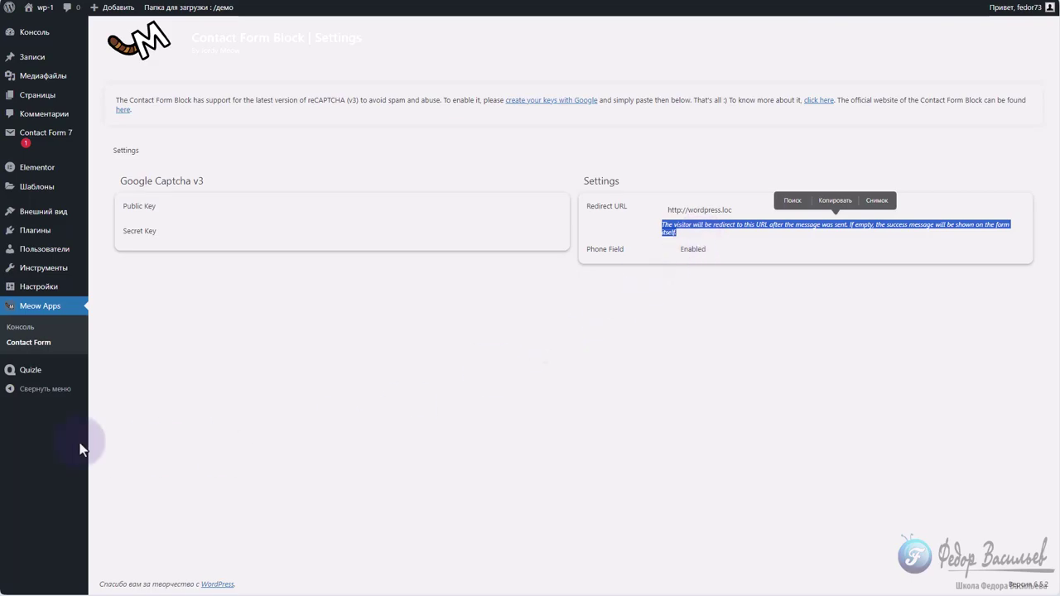
click(708, 322)
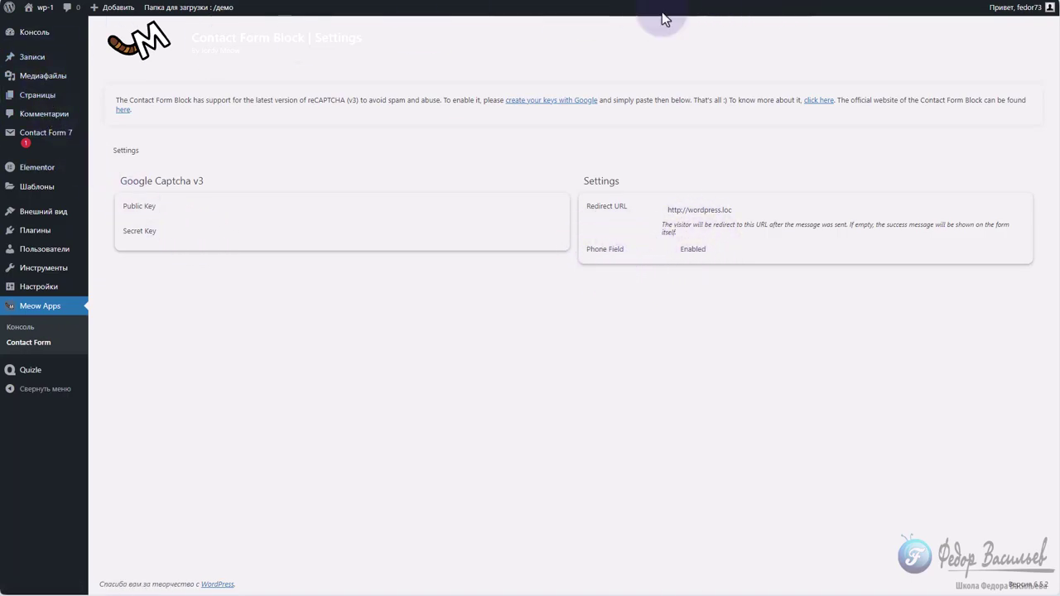
- Open the post "Three Powerful Tricks for Online Advertising" for editing and insert a Contact Form Block directly below its title
click(23, 57)
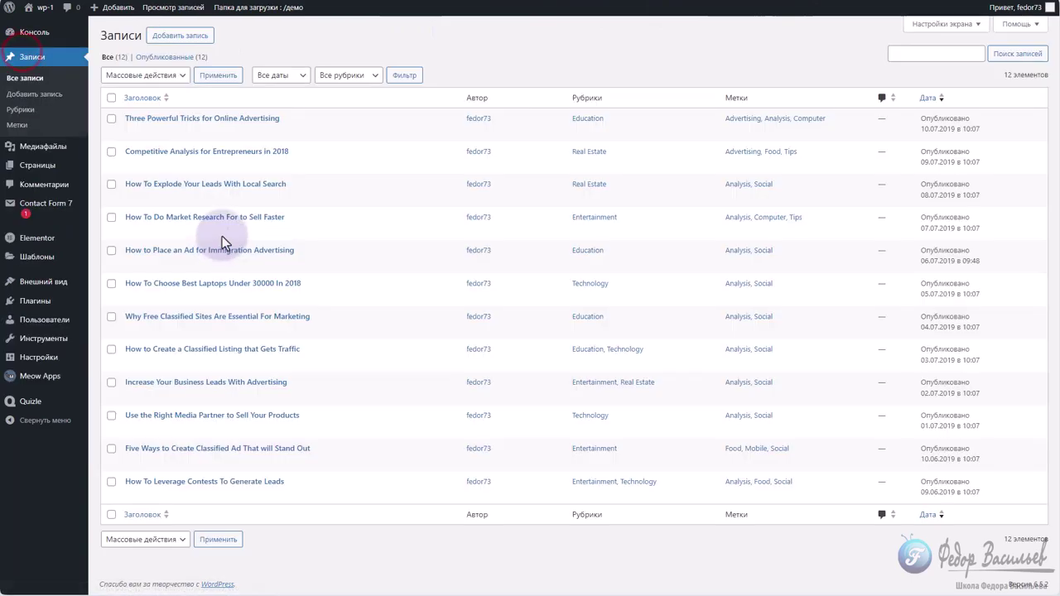
click(210, 116)
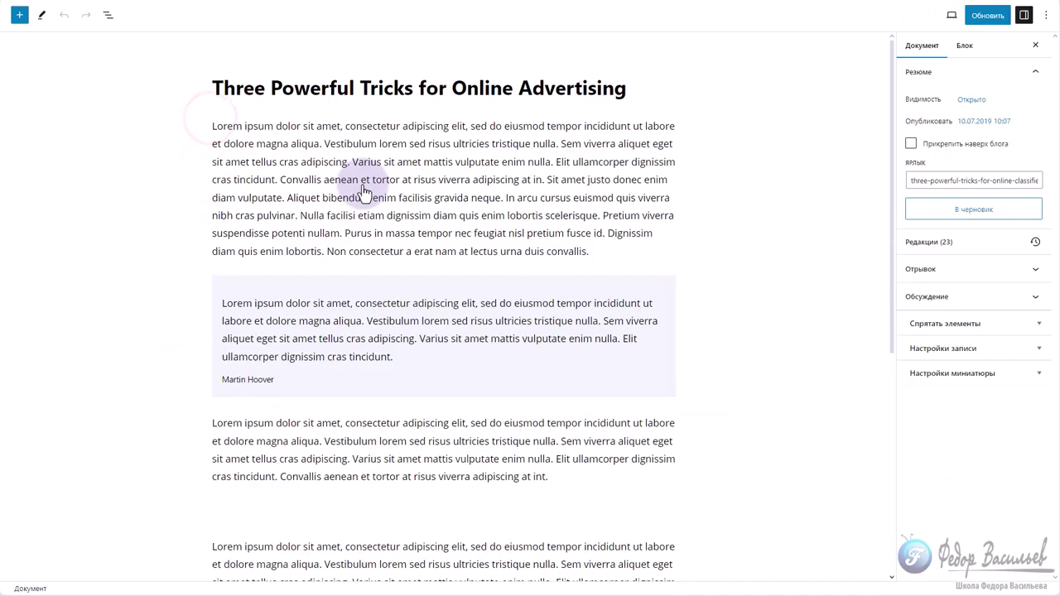
click(627, 93)
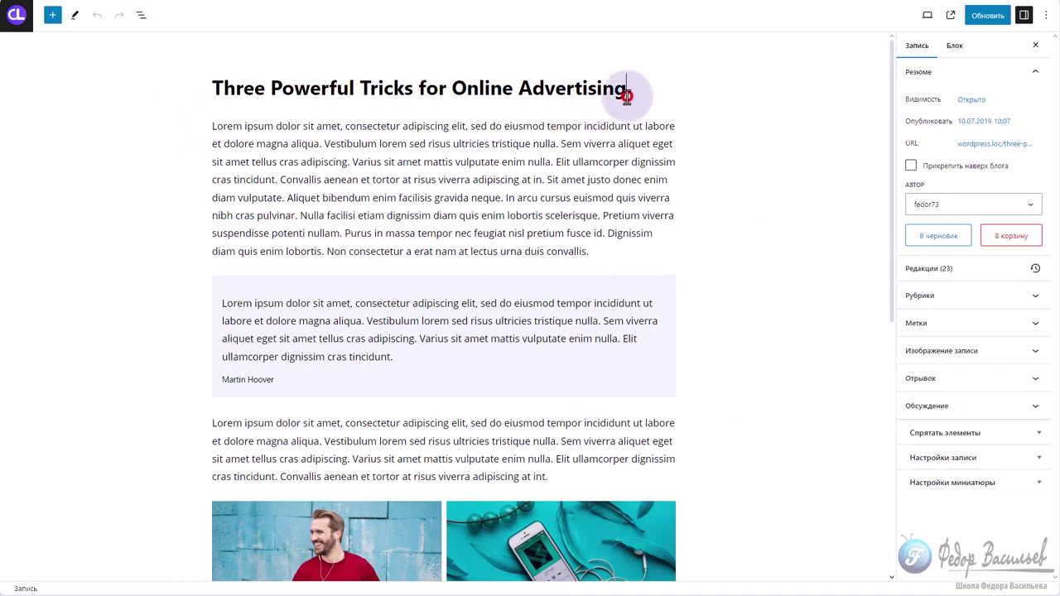
key(Return)
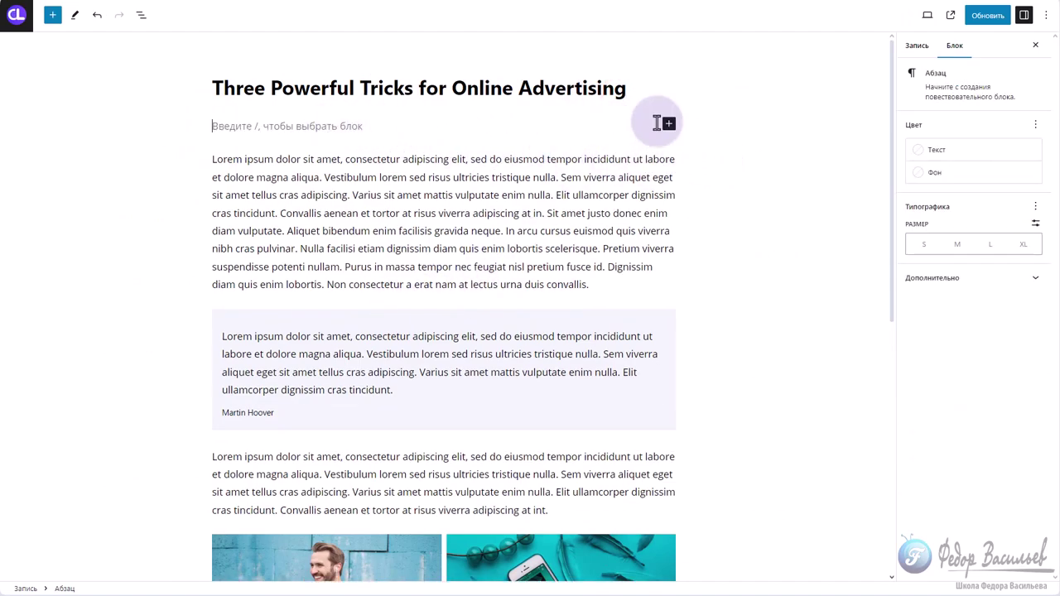
click(669, 124)
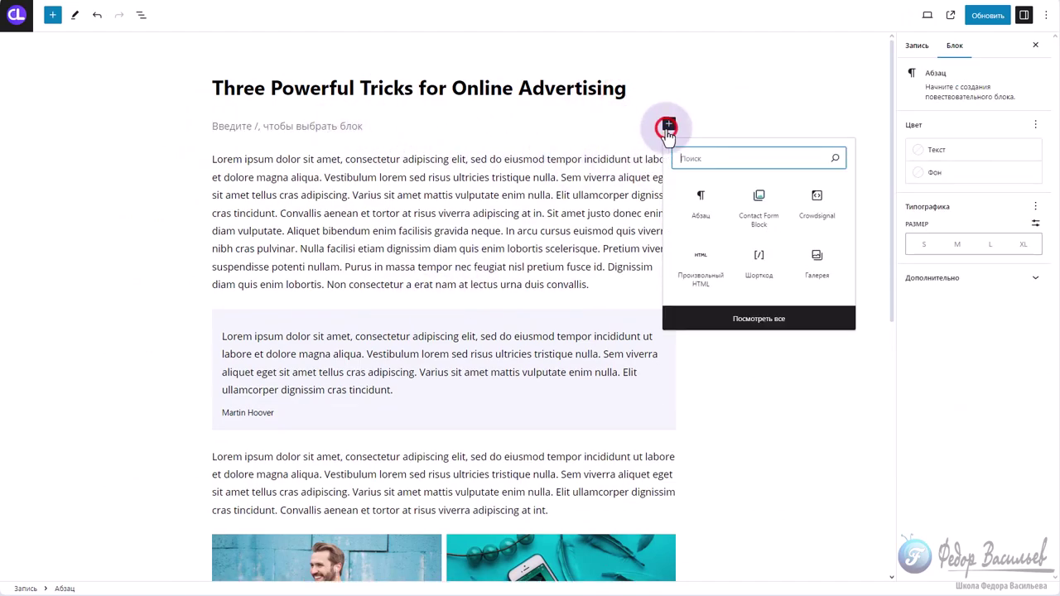
click(760, 211)
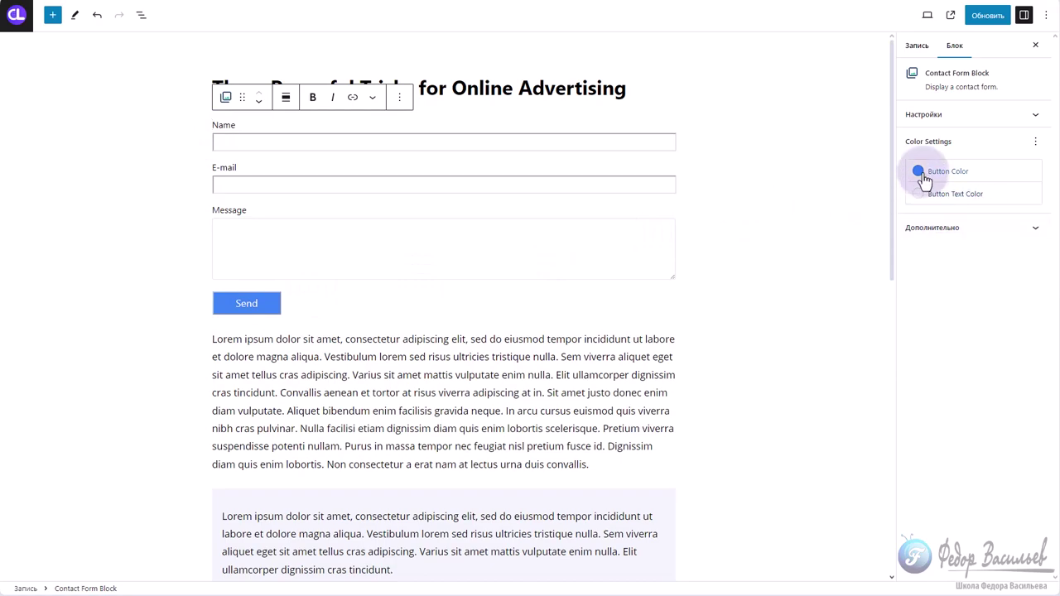
- Set the contact form's button text to "отправить" in the block settings
click(942, 117)
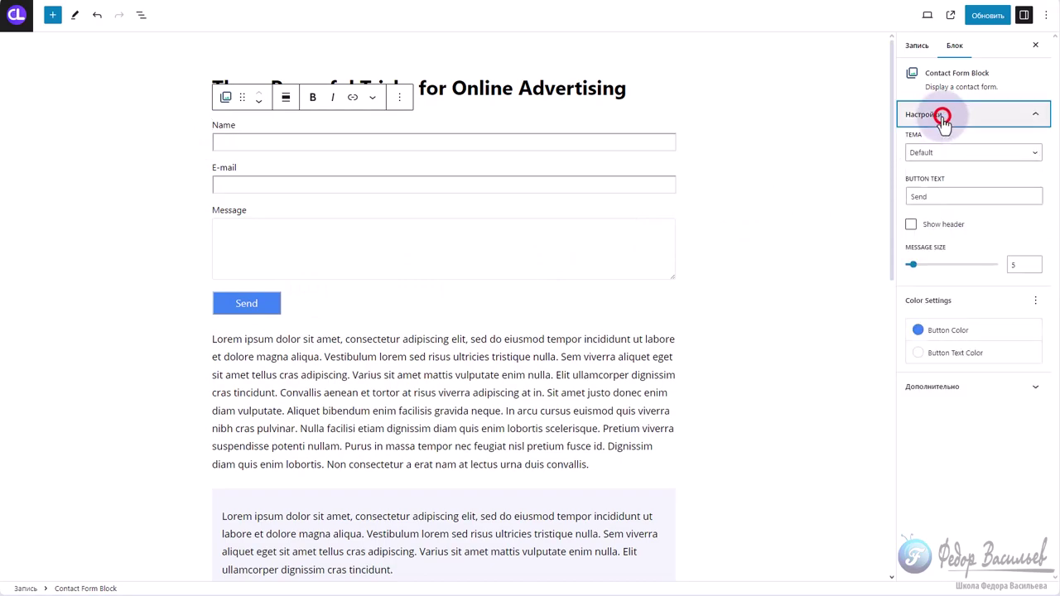
click(946, 192)
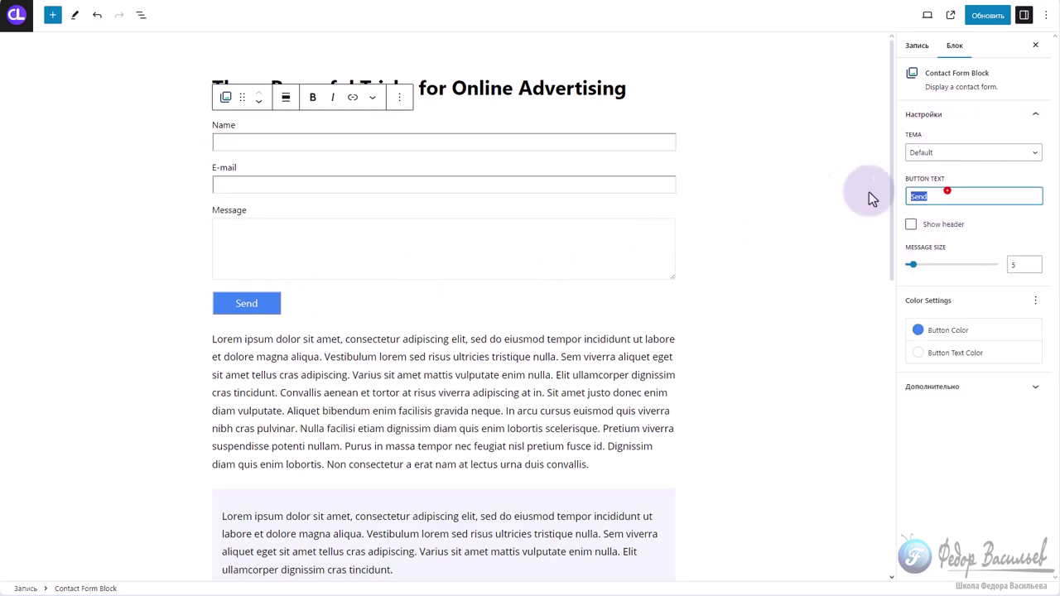
key(ctrl+a)
text(отправить)
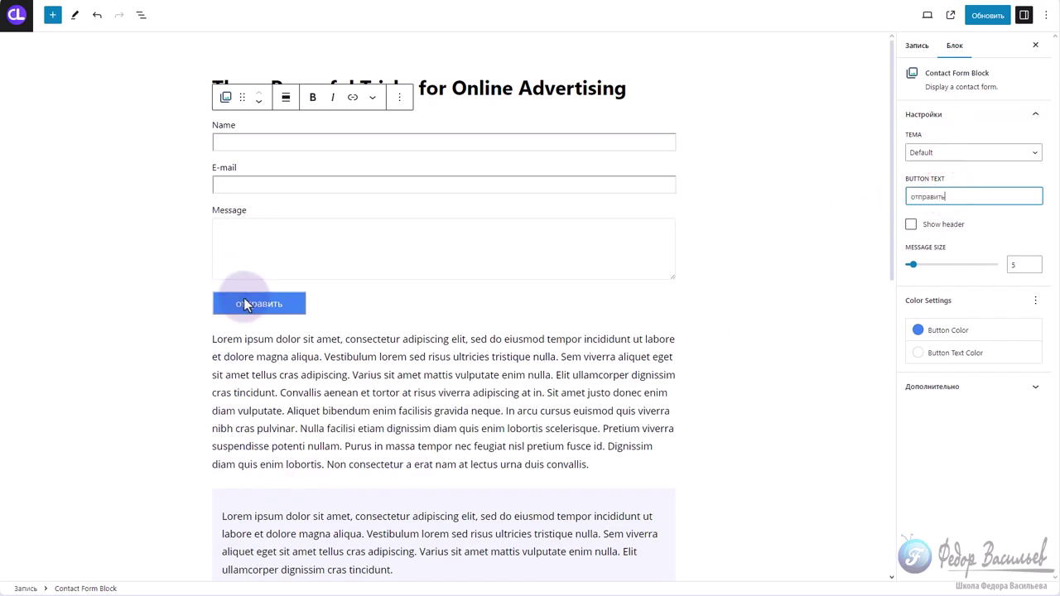
click(936, 128)
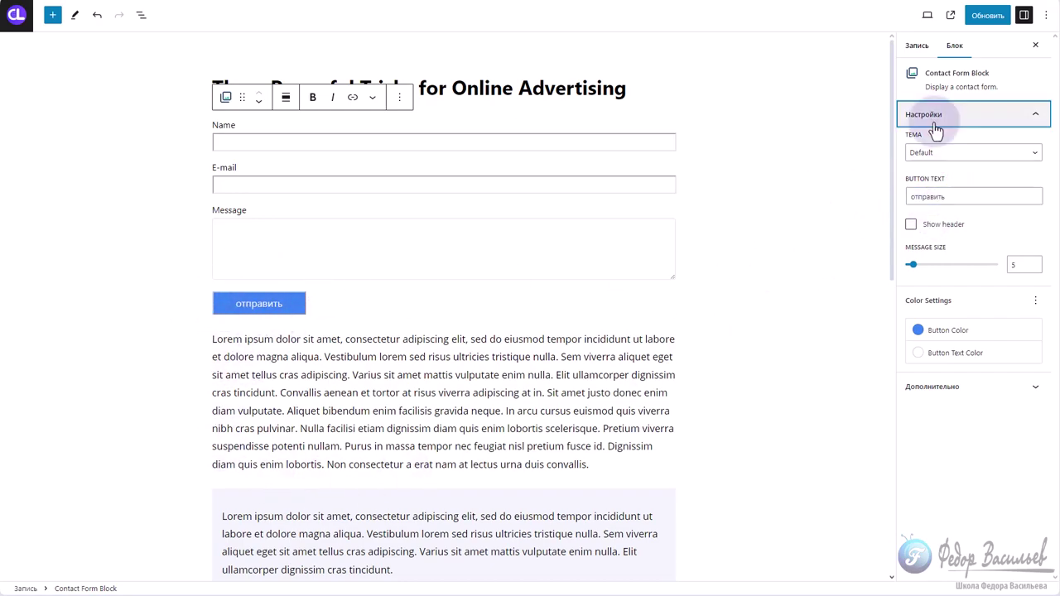
- Try the Meow Apps and None themes on the contact form block
click(934, 152)
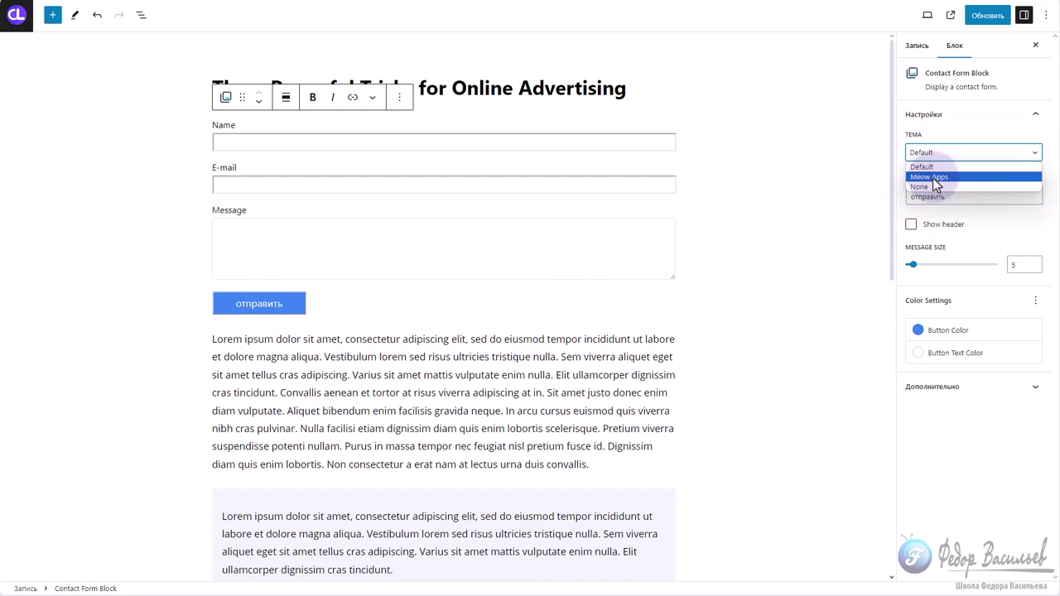
click(933, 177)
click(920, 154)
click(920, 153)
click(919, 152)
click(918, 187)
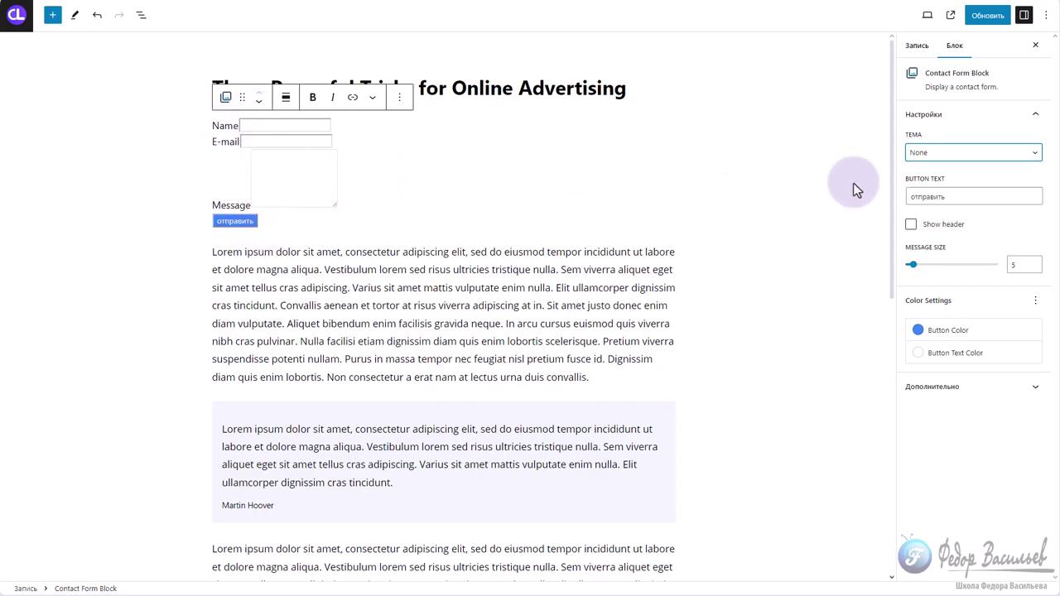
- Apply the Meow Apps theme to the contact form block and update the post
click(939, 152)
click(932, 177)
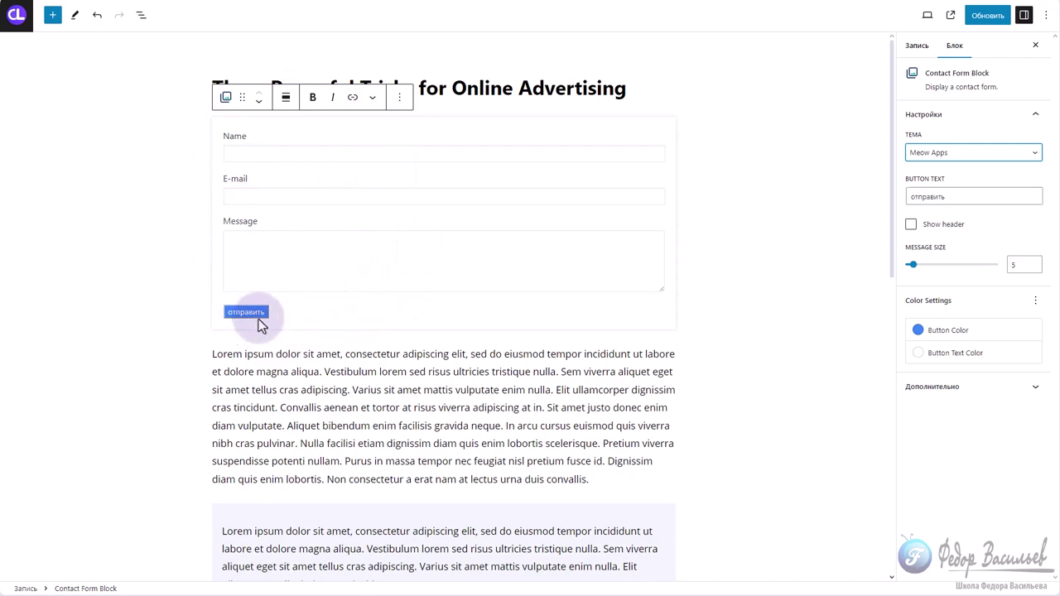
click(985, 18)
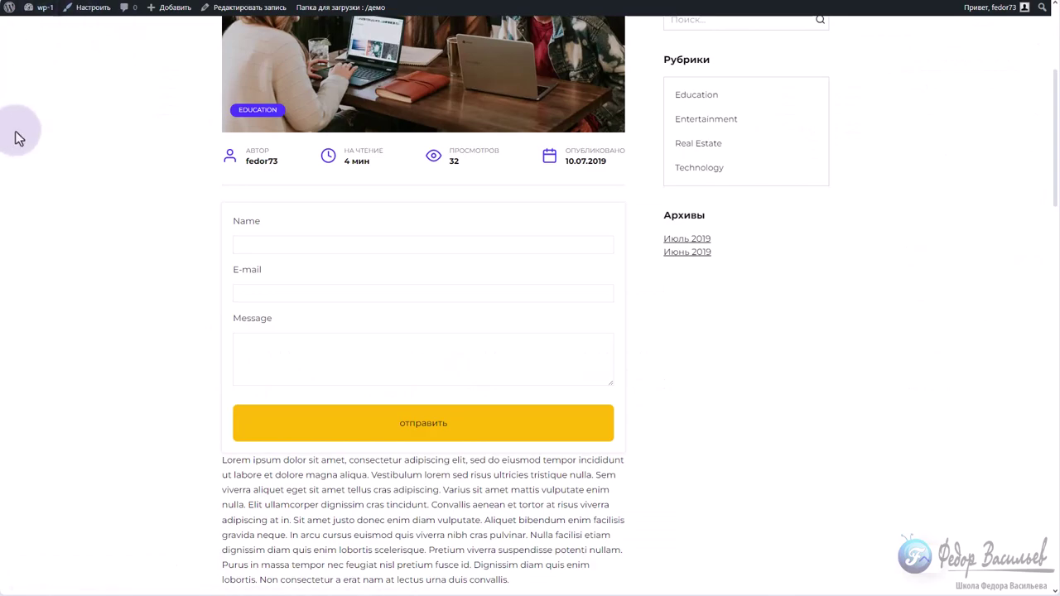
- Reload the published post and view the contact form on the live page
key(F5)
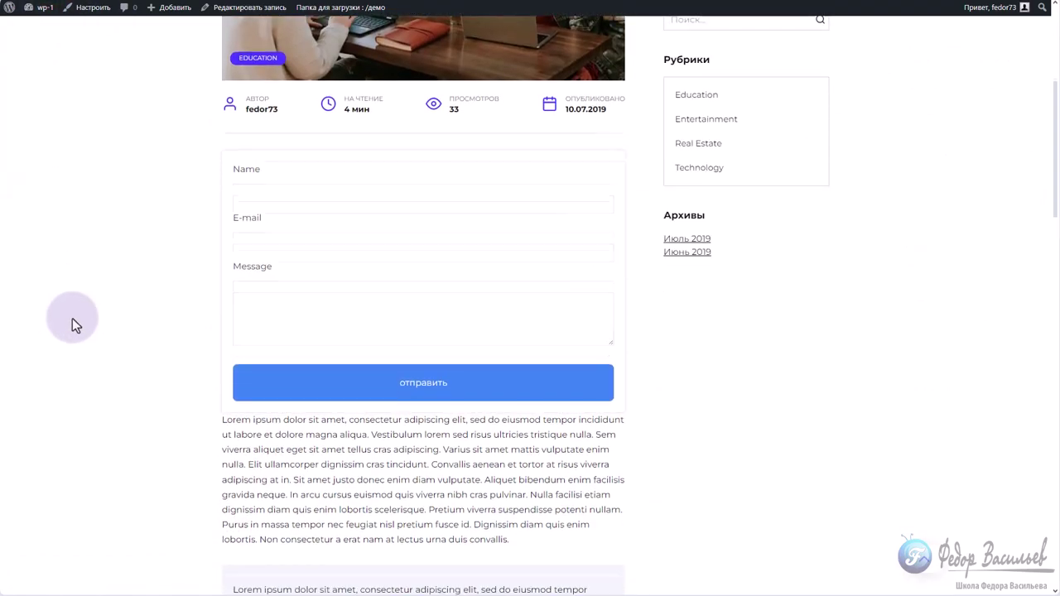
scroll(202, 204, up, 4)
scroll(202, 204, down, 3)
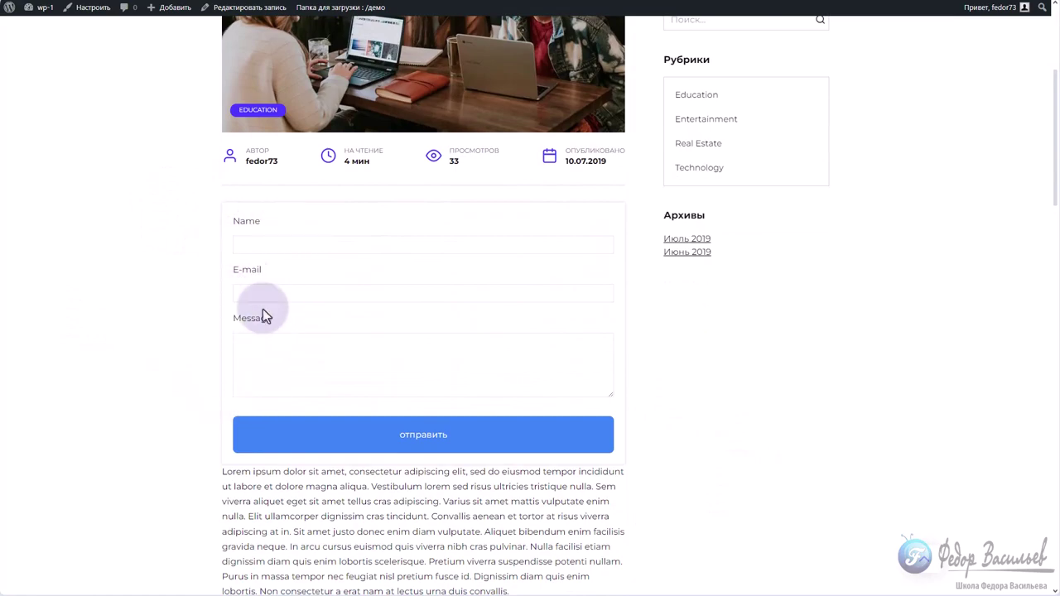
- Fill in the contact form with "аипаи" as name, the suggested e-mail address and "аиапи" as message
click(256, 245)
text(аипаи)
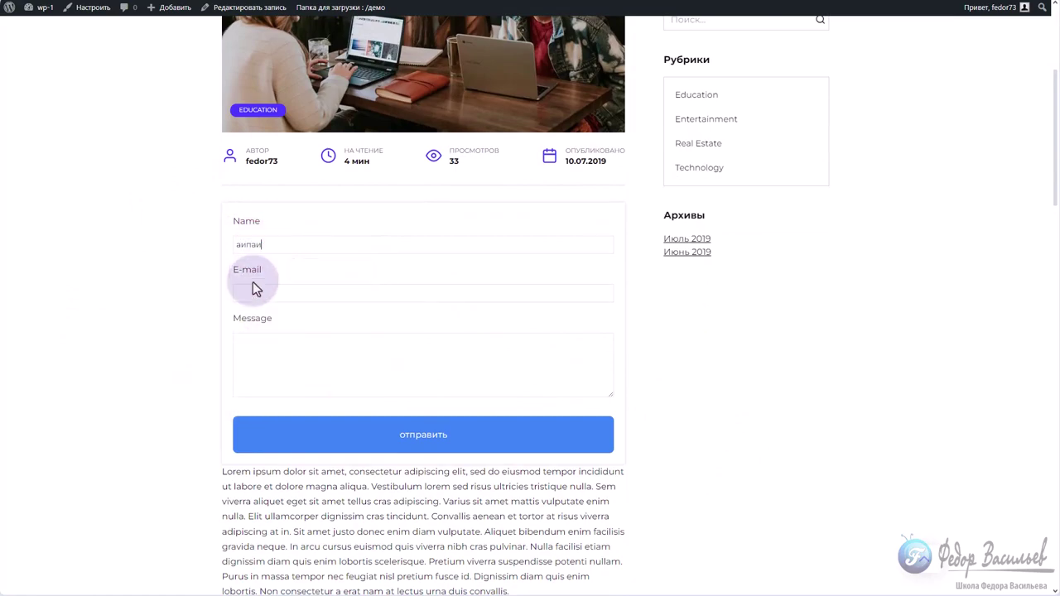
click(261, 292)
click(319, 319)
click(281, 358)
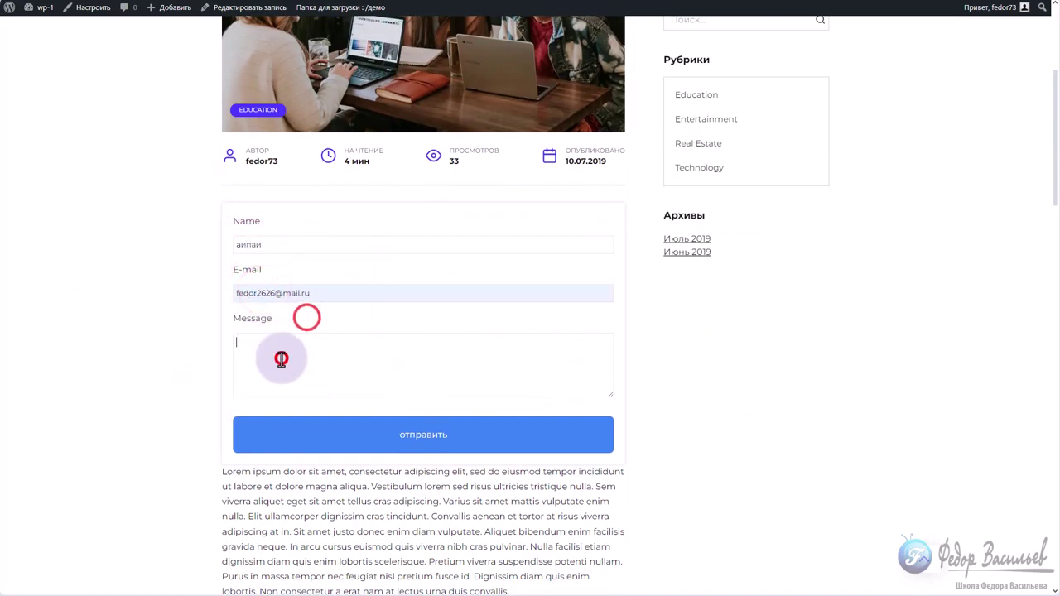
text(аипаи)
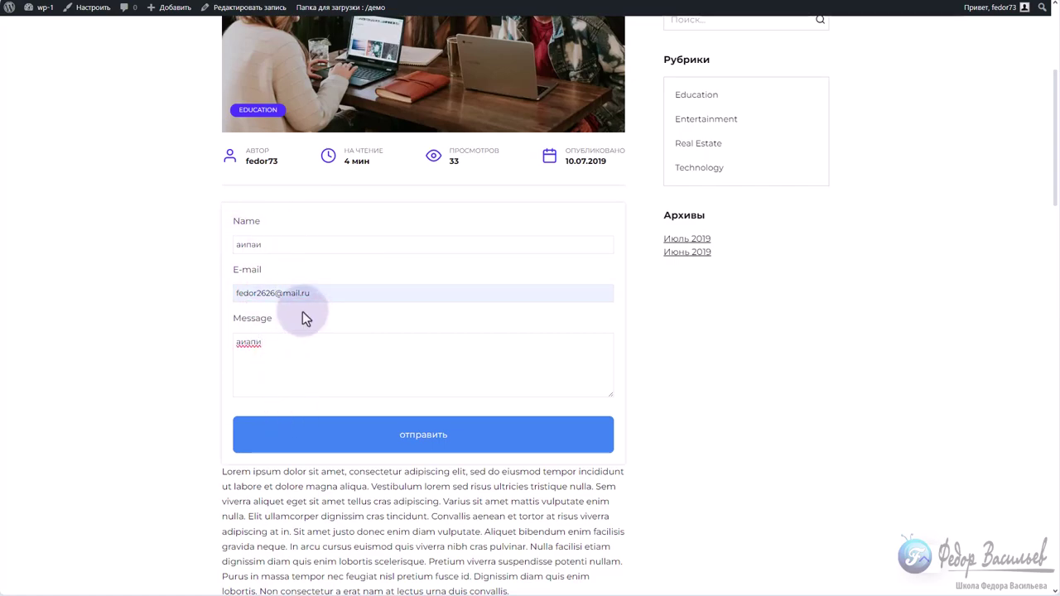
- Clear the e-mail, message and name fields of the contact form
click(320, 293)
key(ctrl+a)
key(BackSpace)
double_click(294, 351)
key(BackSpace)
double_click(275, 244)
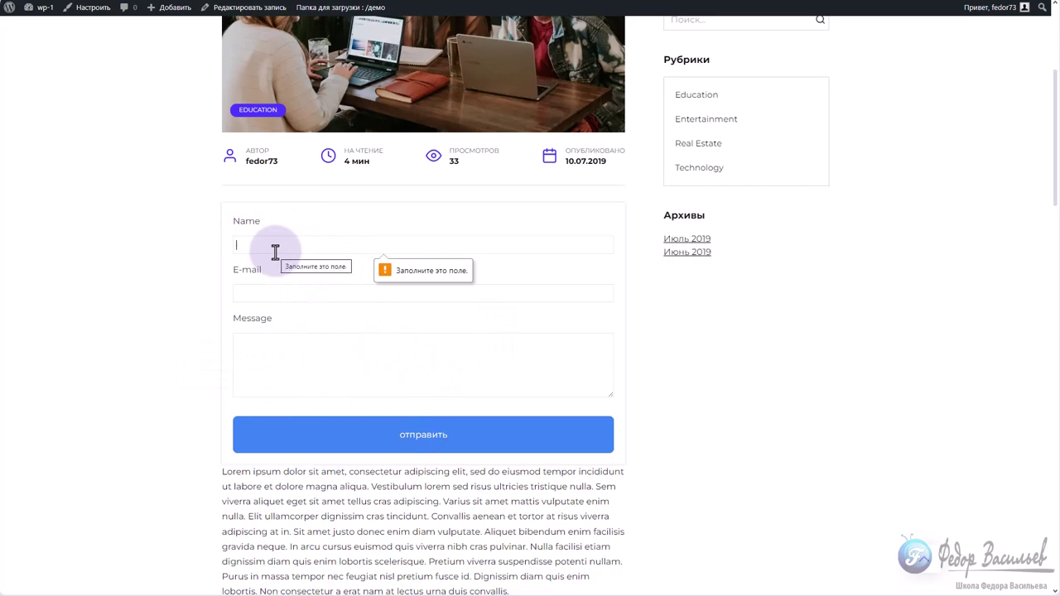
- Fill in the form with the name "тест", the suggested e-mail address and a sample message, and send it
click(307, 270)
click(237, 293)
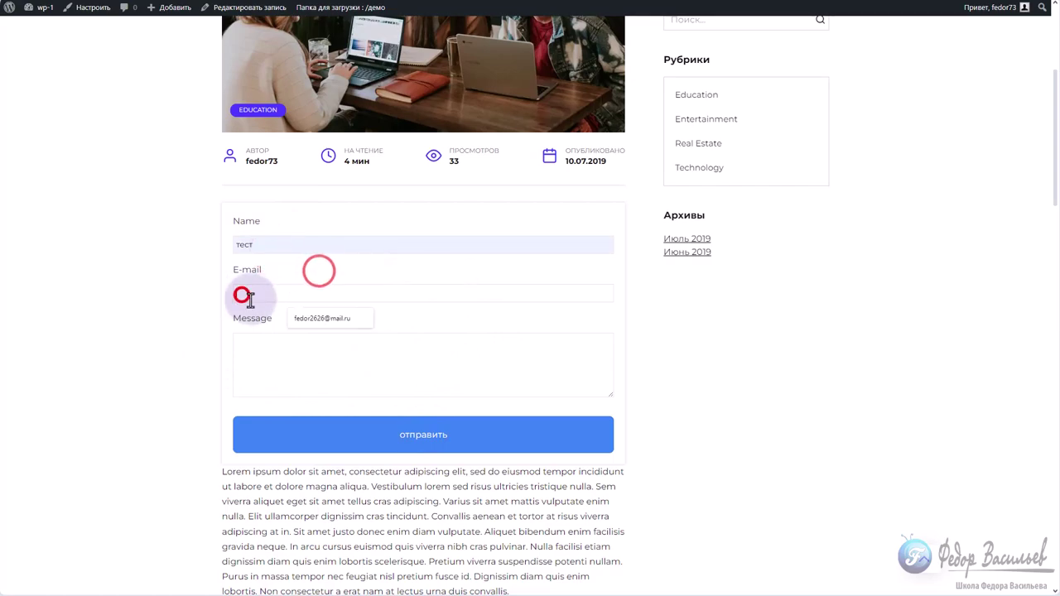
click(330, 316)
click(298, 352)
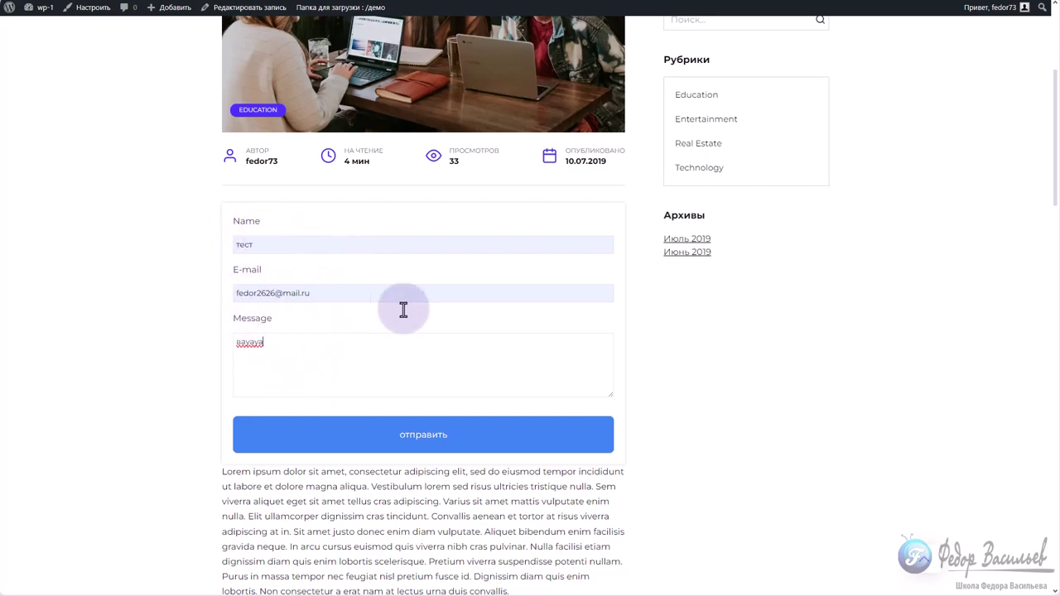
scroll(315, 286, up, 3)
scroll(320, 246, down, 3)
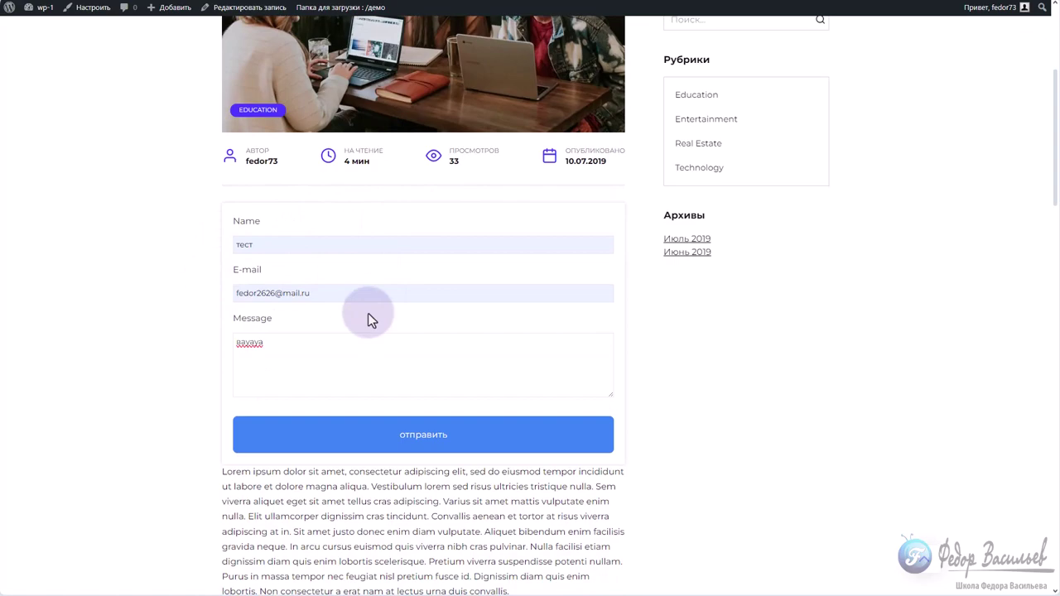
click(403, 447)
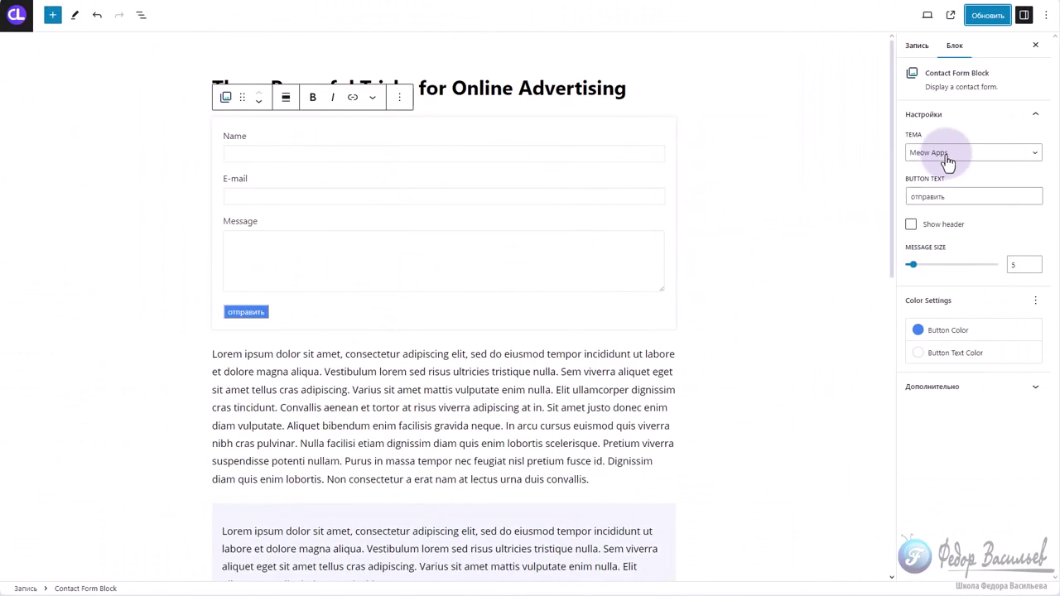
- Show the contact form's header, replace its title with "МТИТТ" and insert extra "т" letters into the subtitle
click(911, 225)
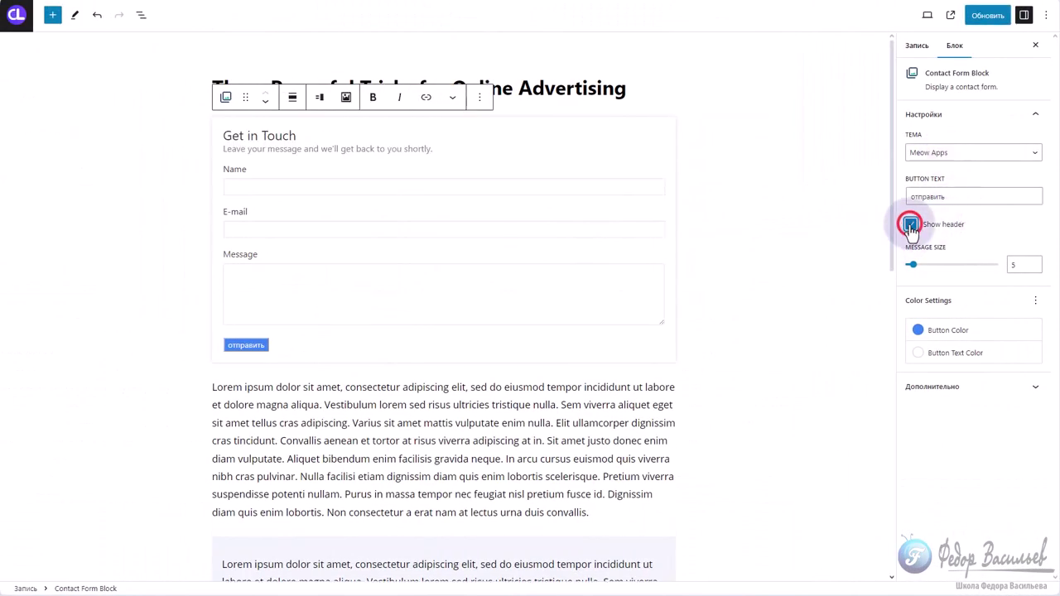
drag(299, 138, 230, 164)
text(МТИТТ)
click(283, 152)
text(тт)
click(443, 152)
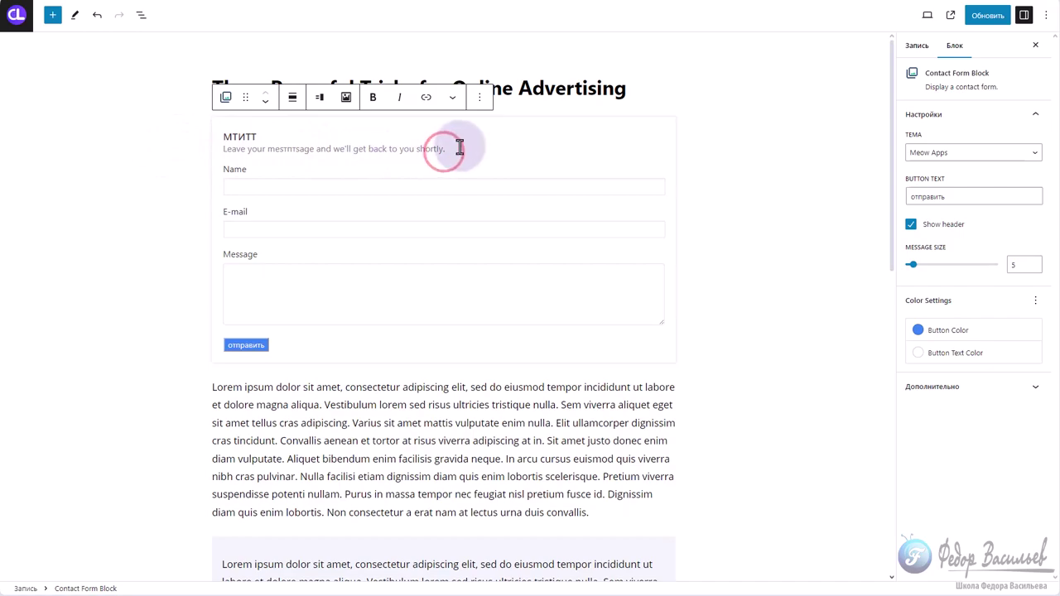
- Clear the header text and hide the contact form's header, keeping the message size at 5
drag(460, 148, 208, 151)
key(BackSpace)
click(298, 146)
click(959, 217)
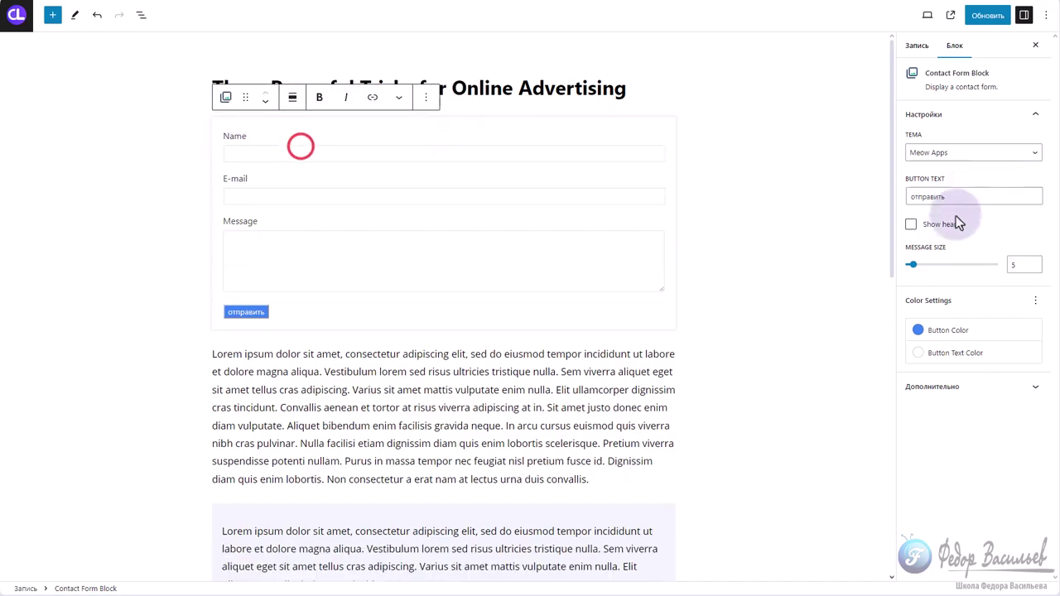
drag(916, 271, 913, 268)
click(343, 266)
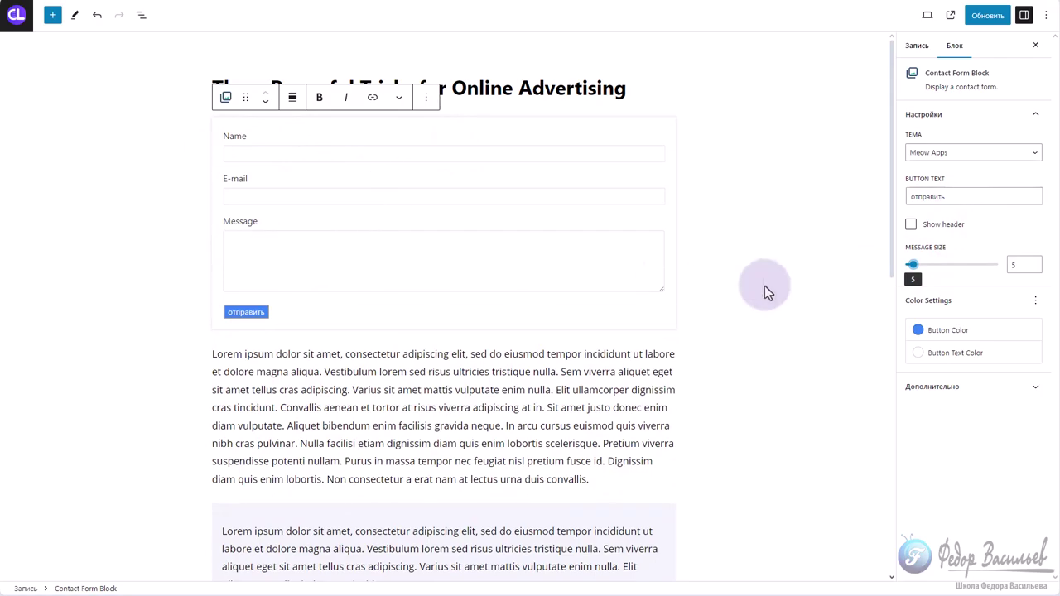
- Set the form's button color to Luminous vivid amber and its button text color to black, and update the post
click(939, 330)
click(921, 479)
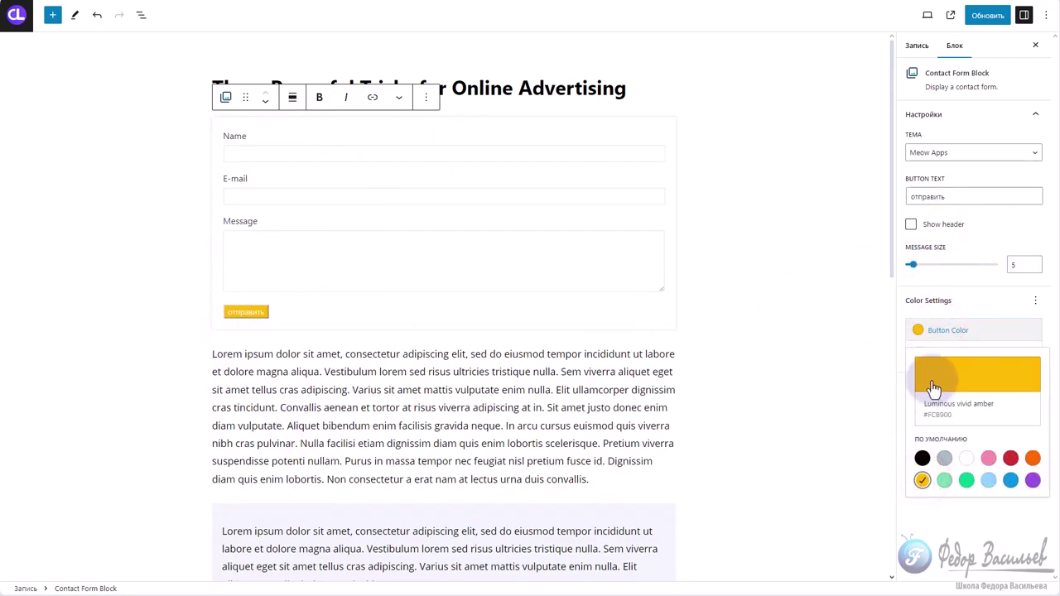
click(939, 331)
click(934, 353)
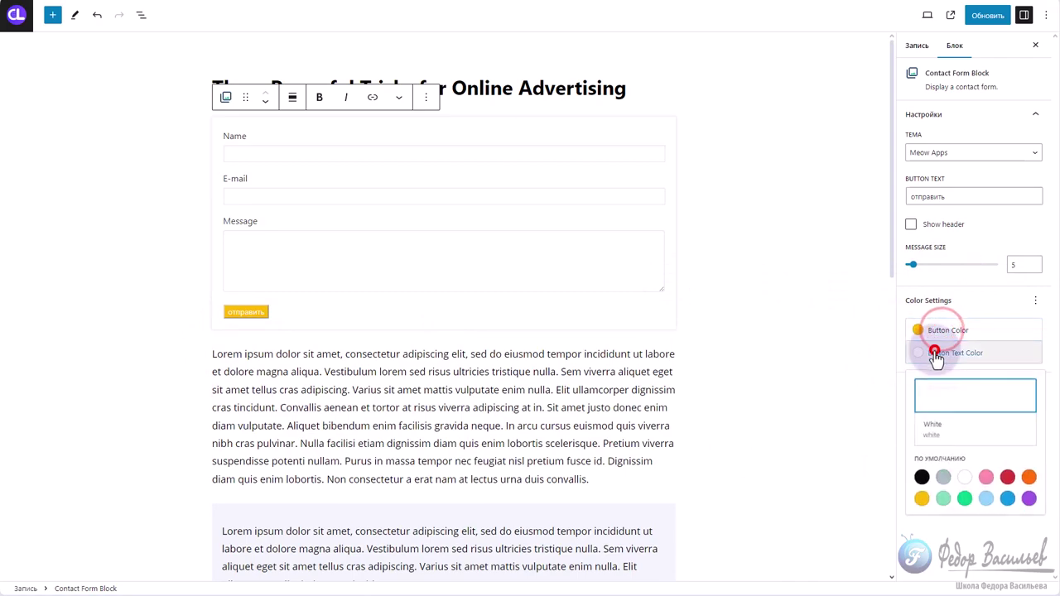
click(922, 479)
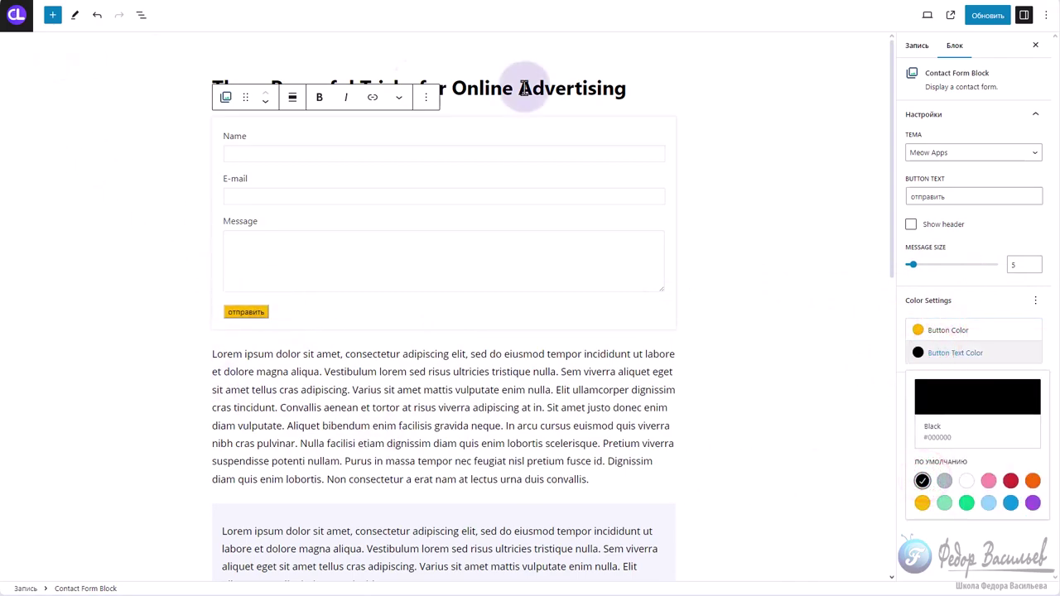
click(988, 15)
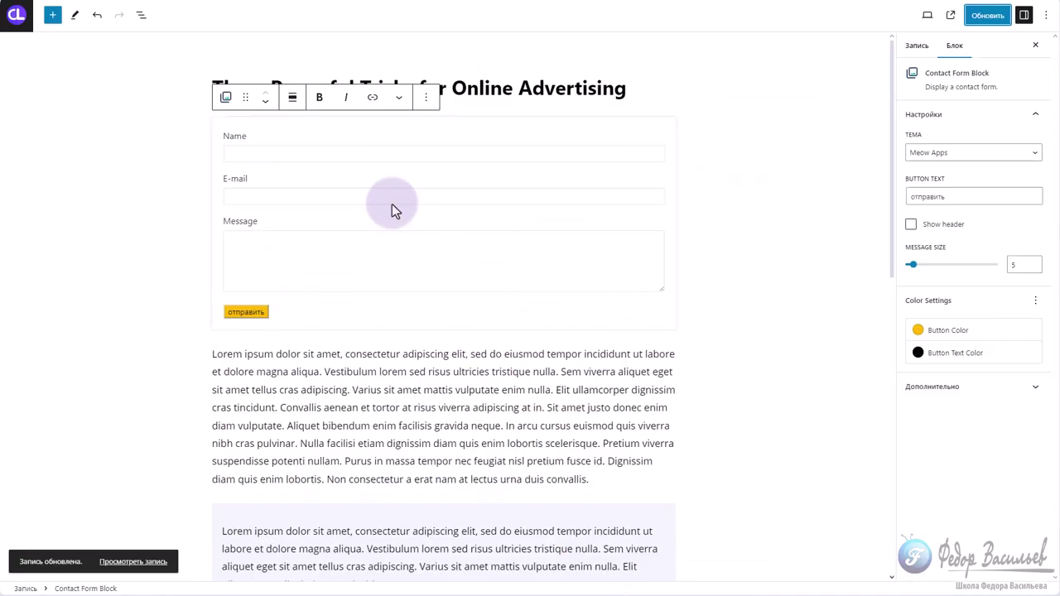
- Leave the post editor and open the site's widget management page
click(14, 17)
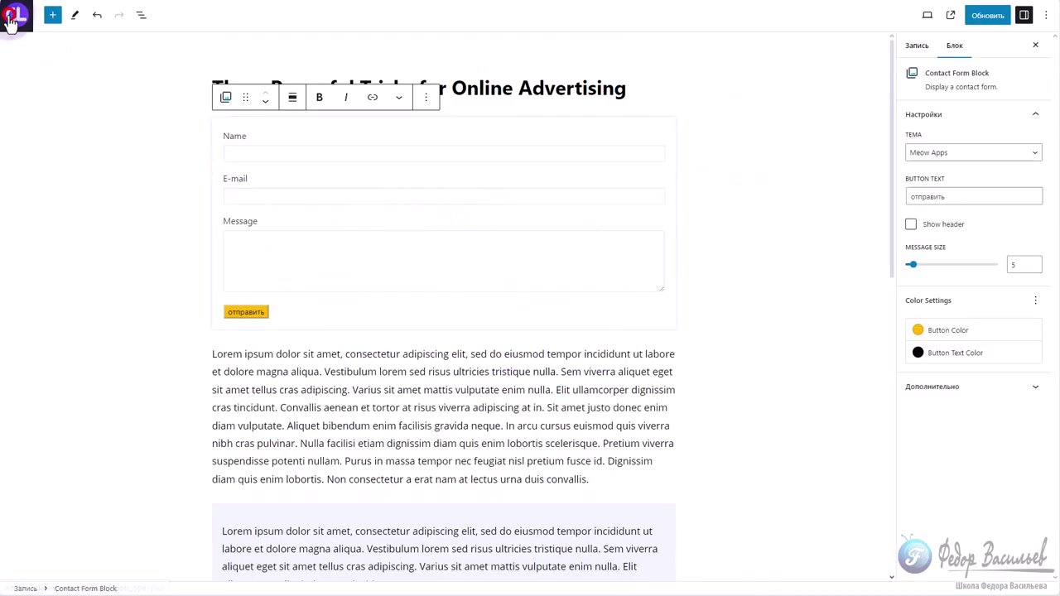
mouse_move(47, 280)
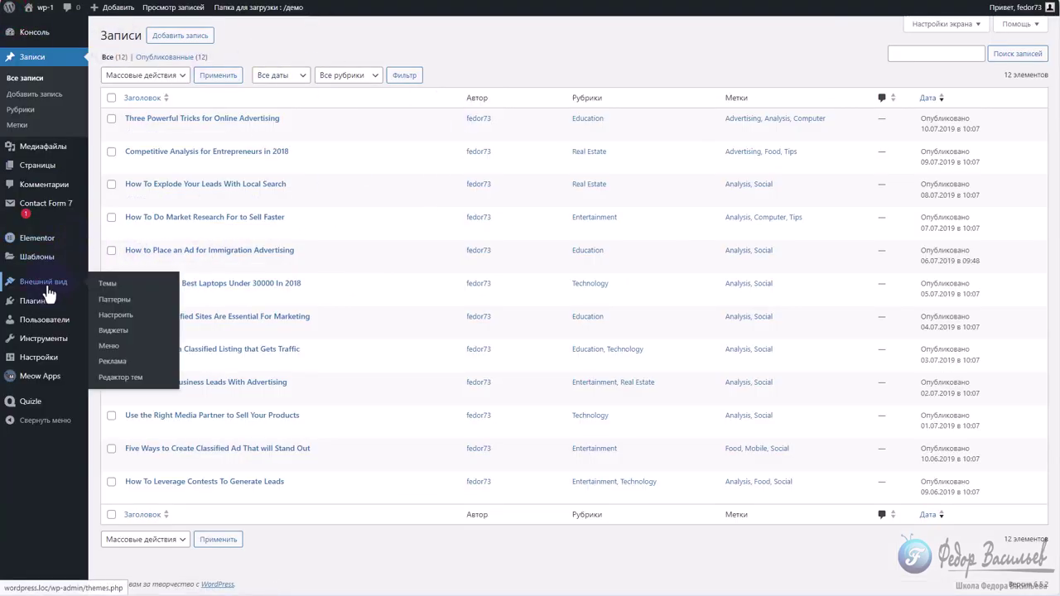
click(114, 329)
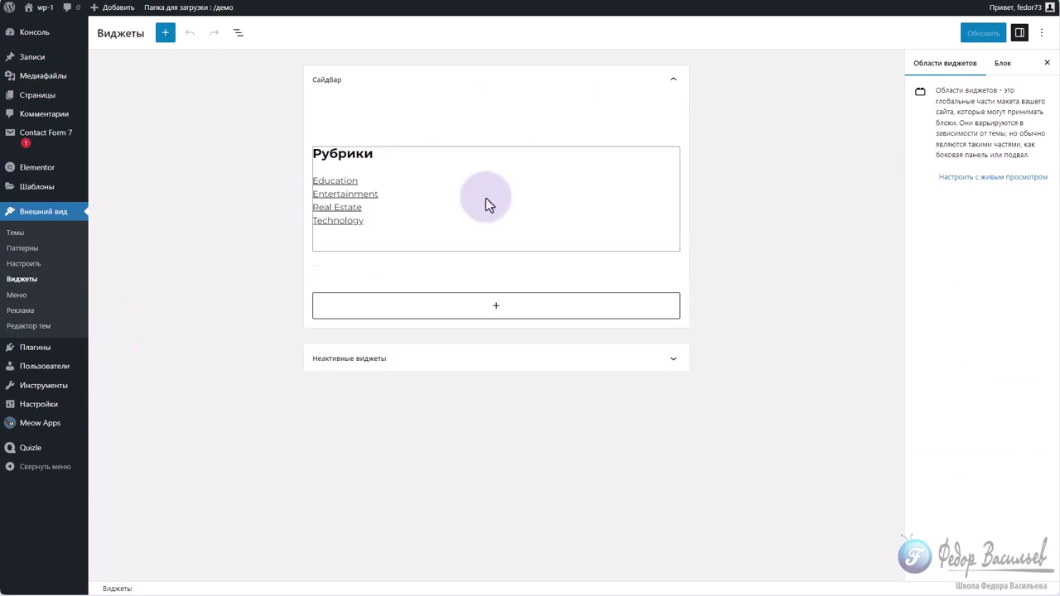
- Add a Contact Form Block below the archives in the sidebar widget area and save the widgets
click(492, 423)
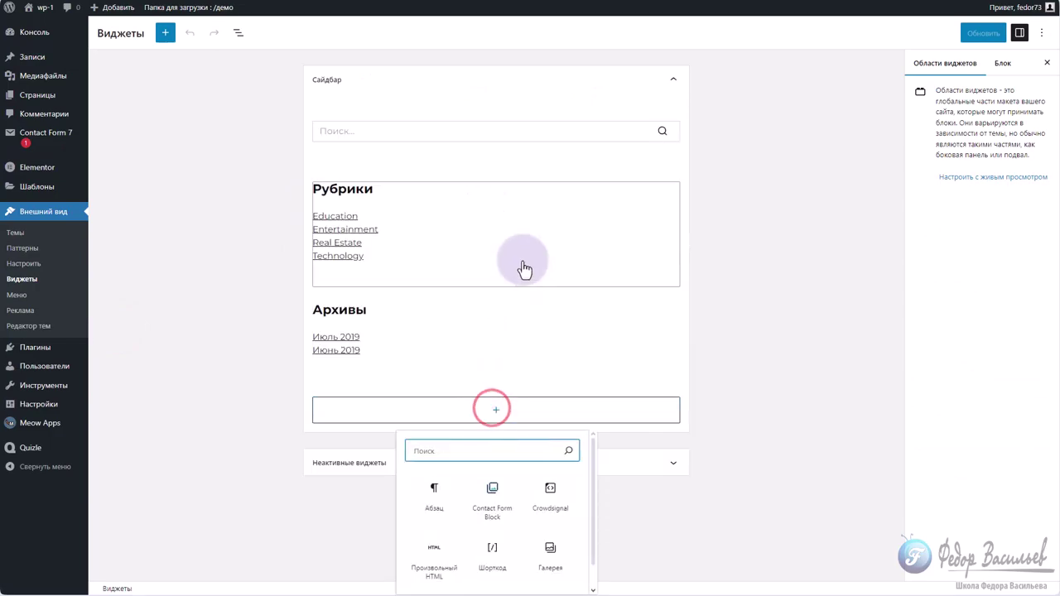
click(492, 490)
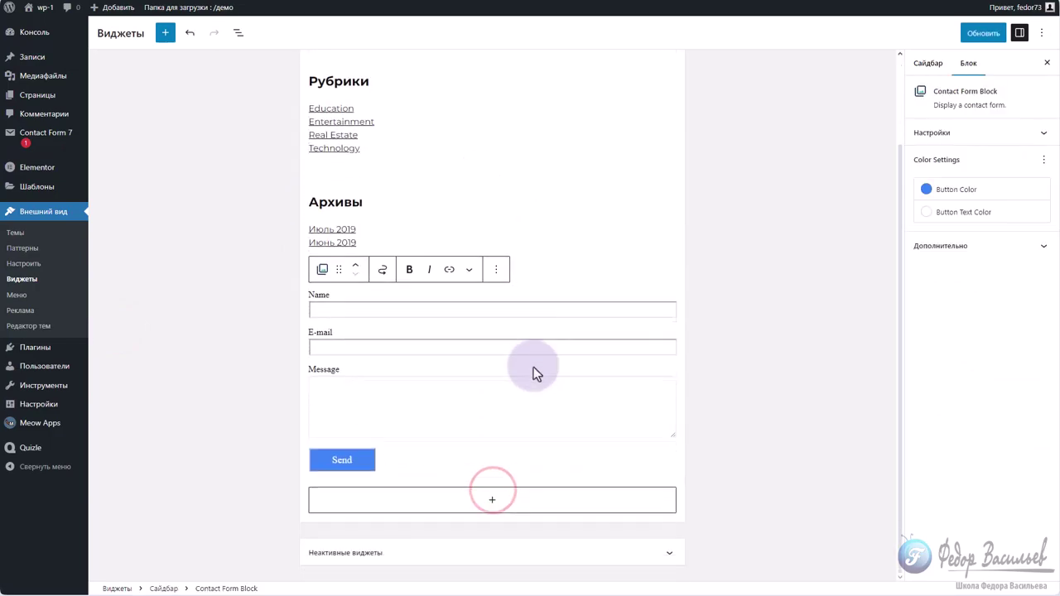
click(931, 133)
click(972, 35)
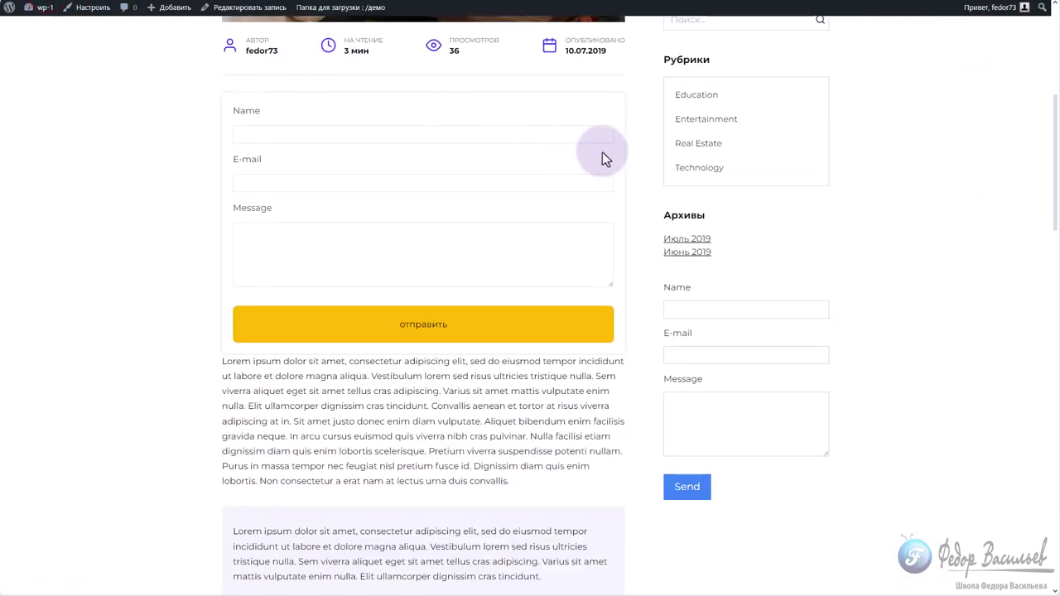
- Examine the in-post contact form and the sidebar contact form on the published page
scroll(718, 331, down, 1)
scroll(718, 330, down, 3)
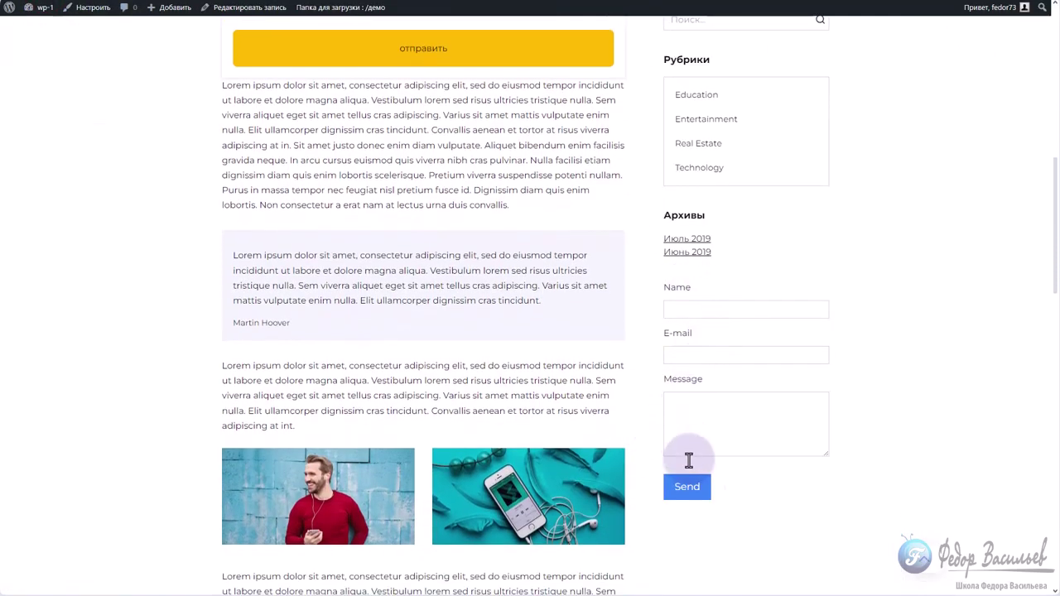
scroll(778, 298, up, 7)
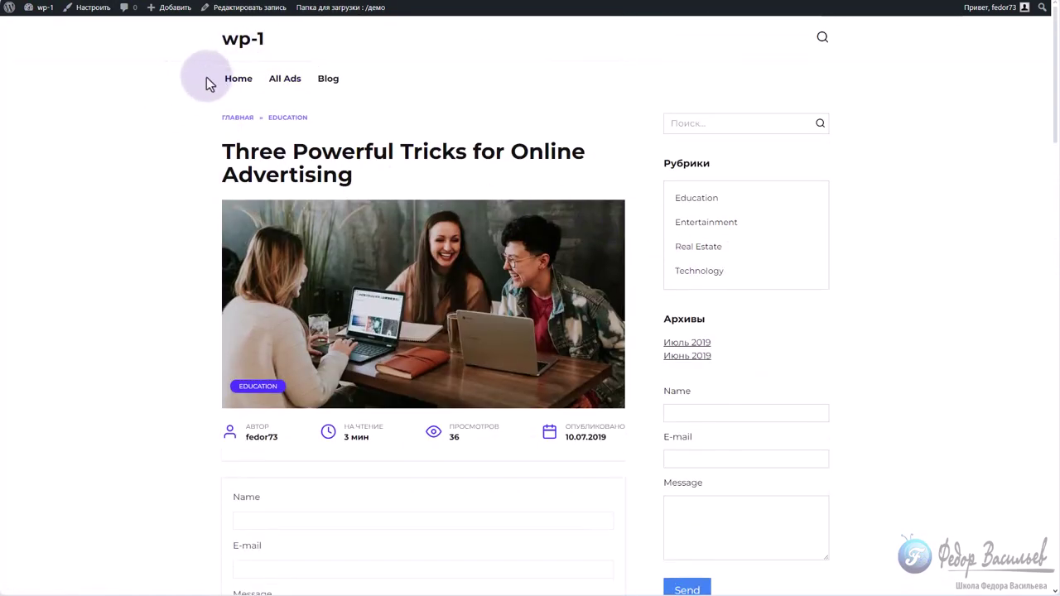
scroll(424, 251, down, 2)
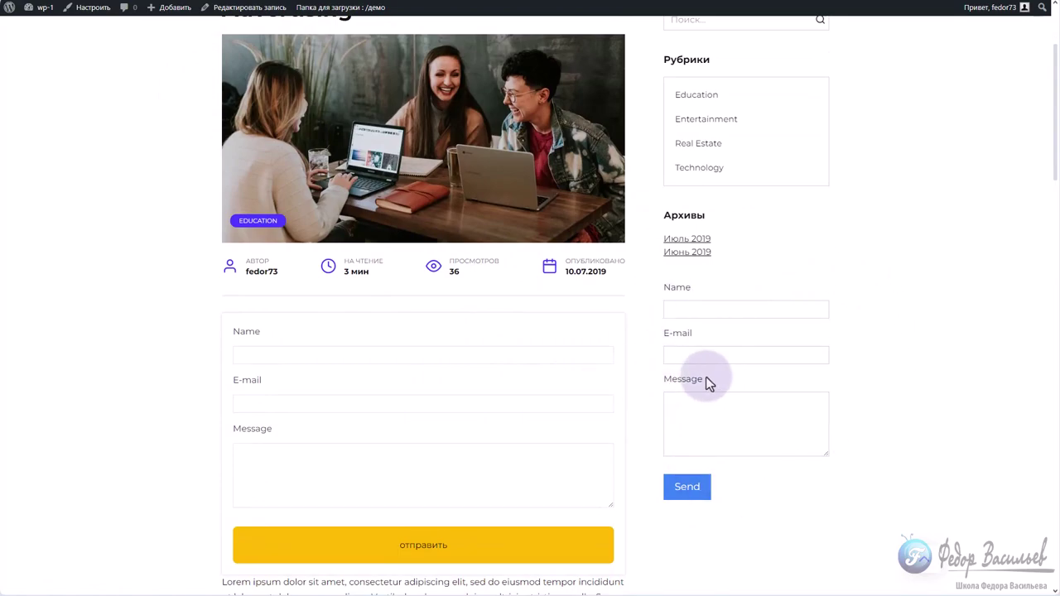
scroll(709, 383, down, 2)
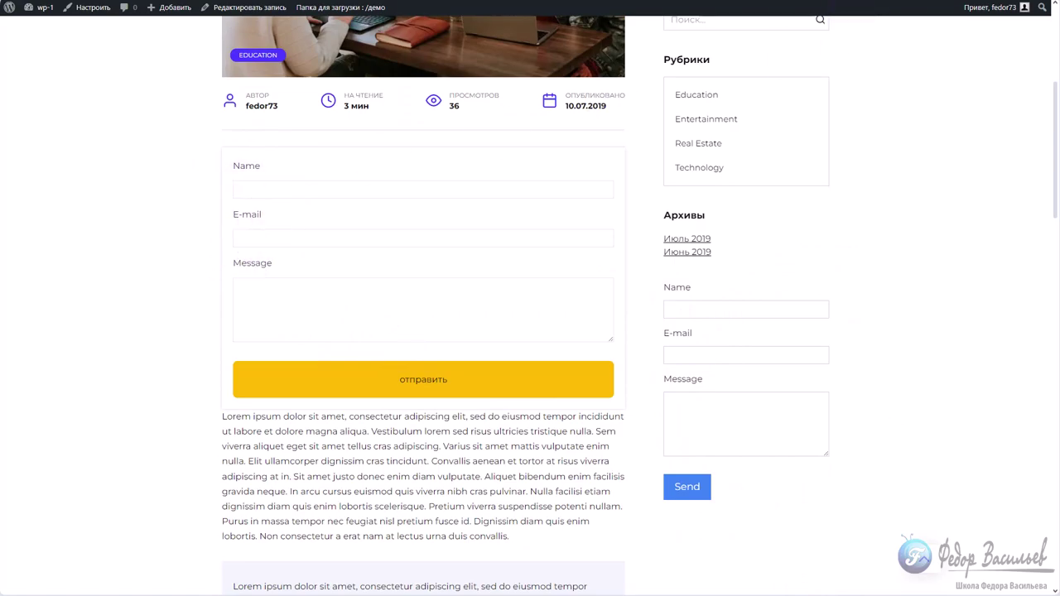
- Enable the phone field in the Meow Apps Contact Form settings and reload the published post to check both forms
click(34, 342)
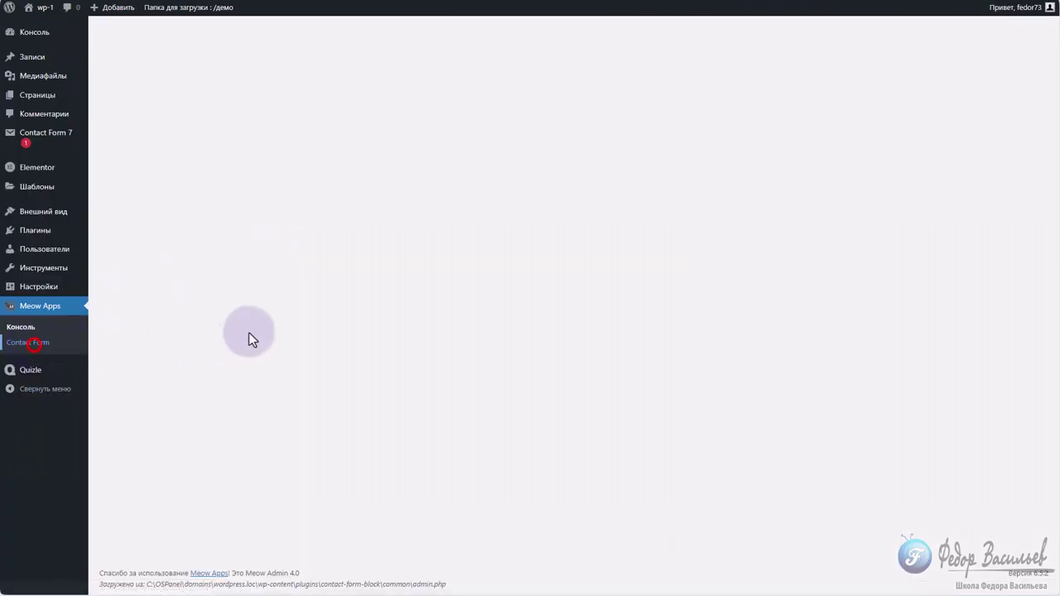
click(691, 251)
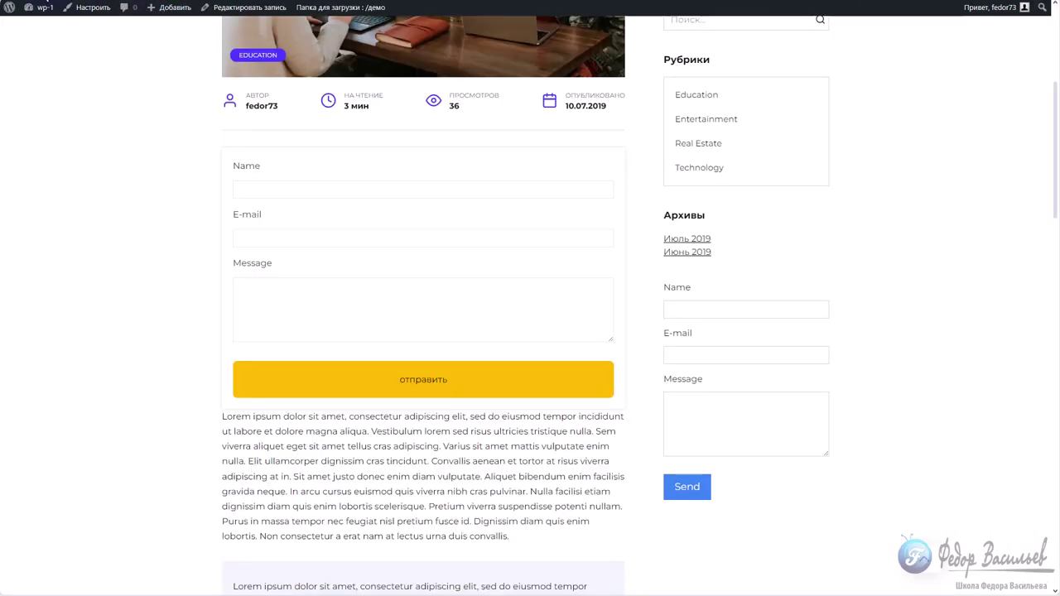
key(F5)
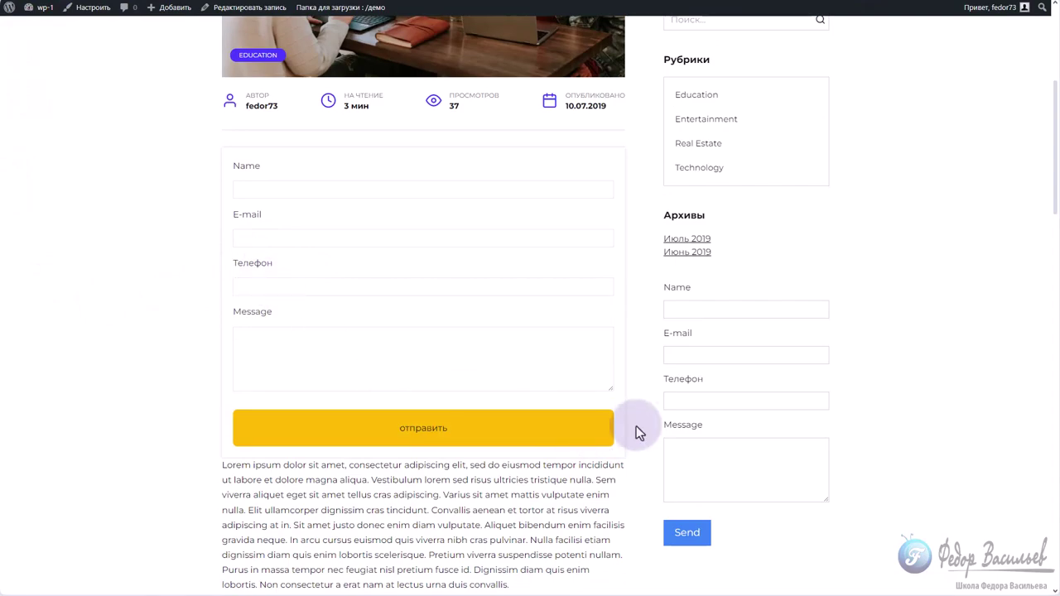
double_click(673, 379)
double_click(257, 263)
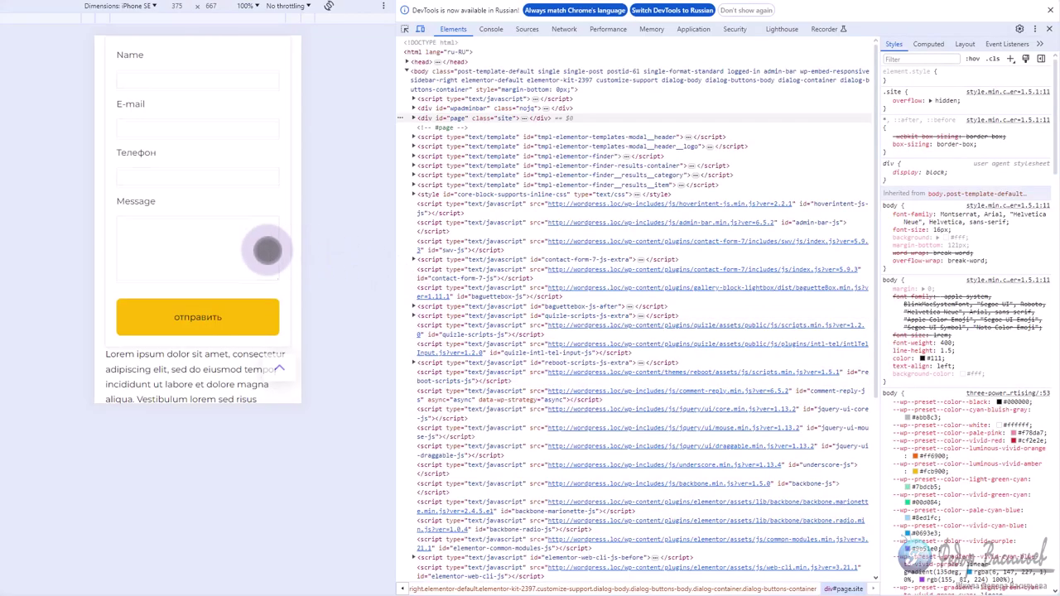
- Examine the contact form and the post content in the iPhone SE mobile preview
scroll(277, 248, up, 10)
scroll(197, 122, down, 5)
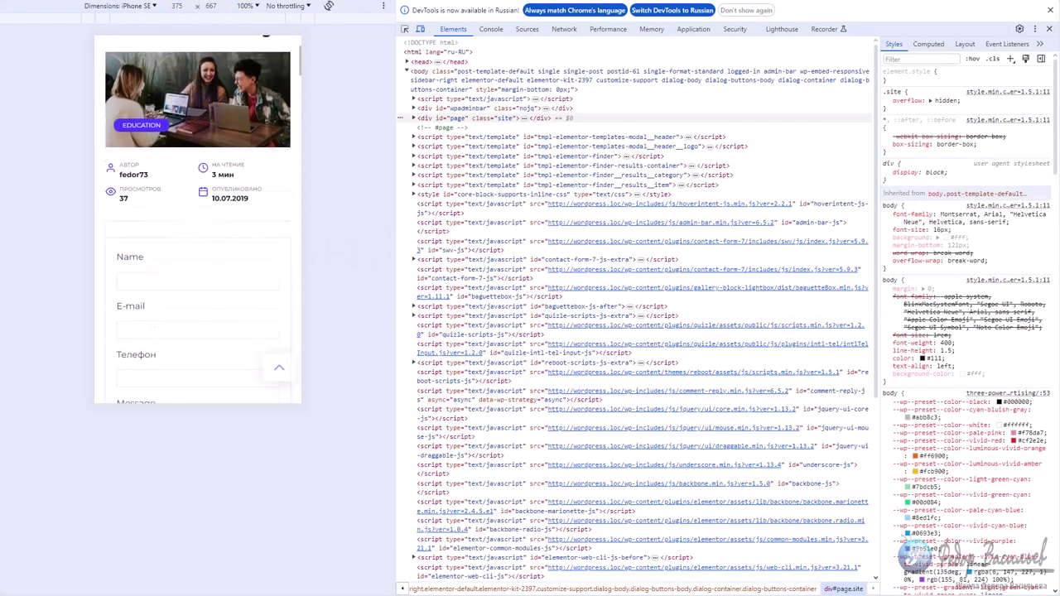
scroll(222, 237, down, 7)
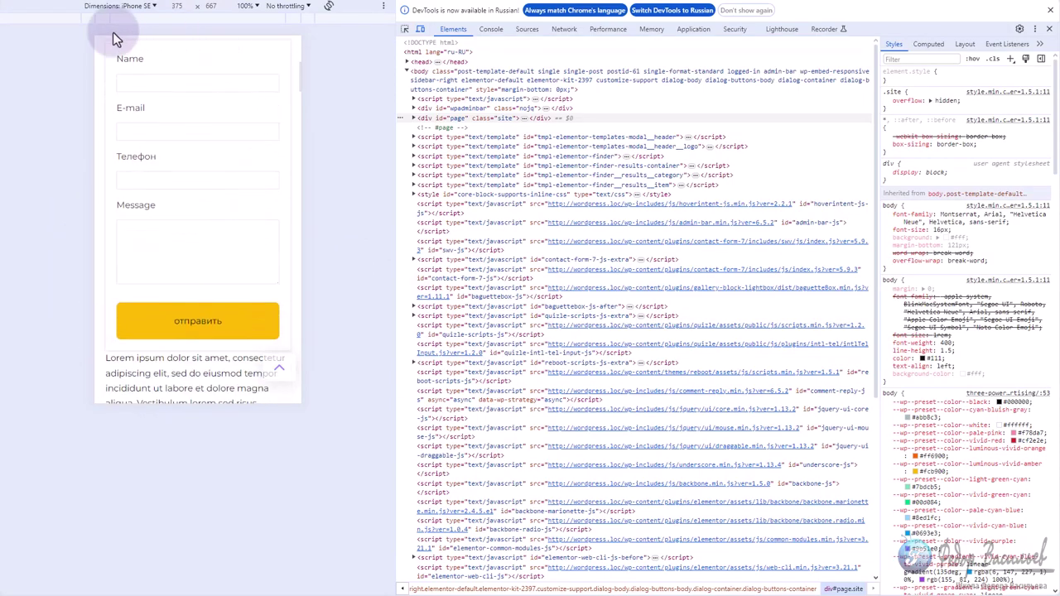
scroll(176, 184, down, 5)
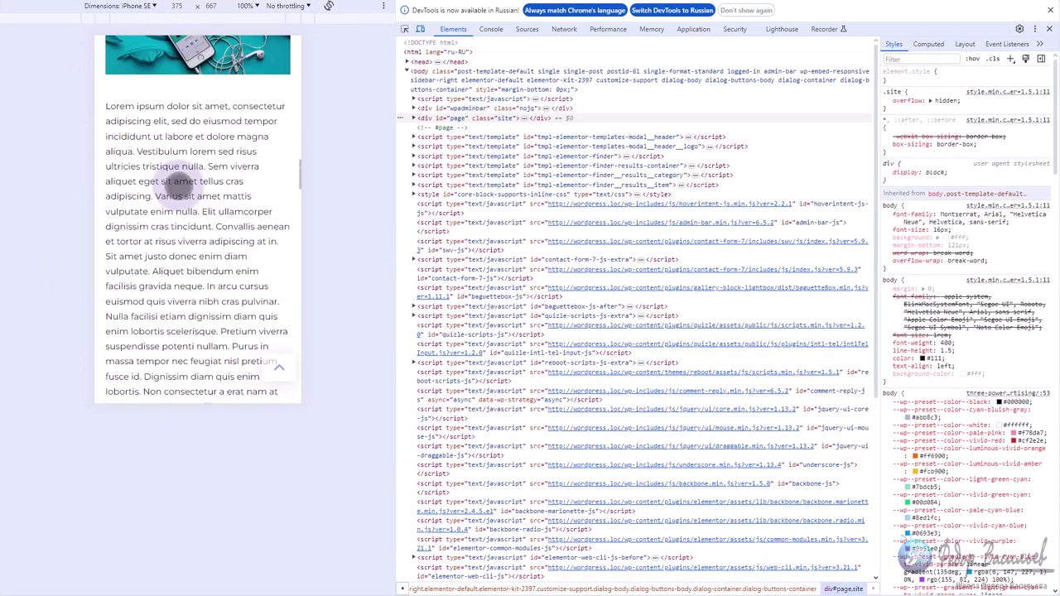